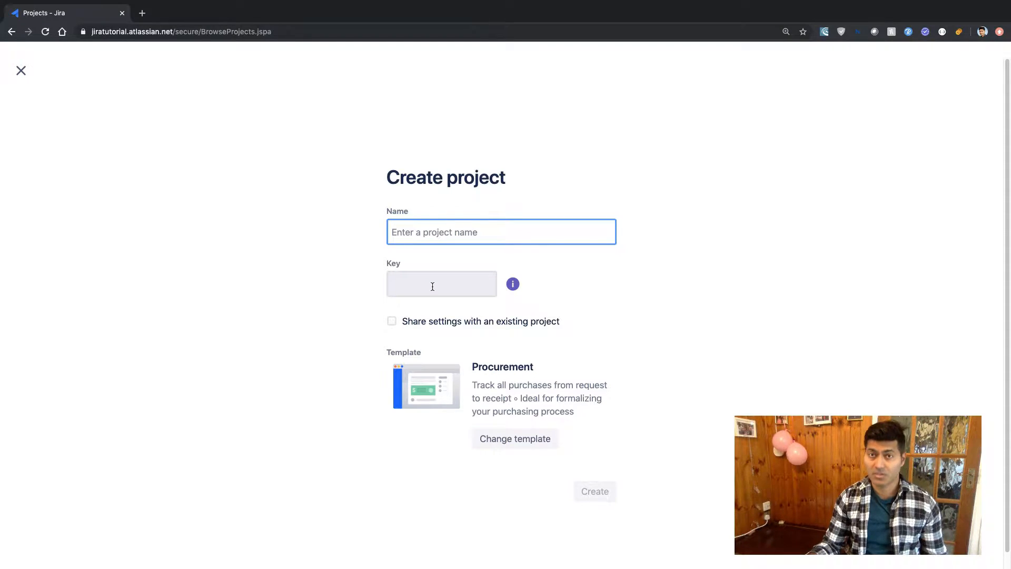
Step: Name the new project 'Test Project' and change its key from TP to TEST
type("Test Project")
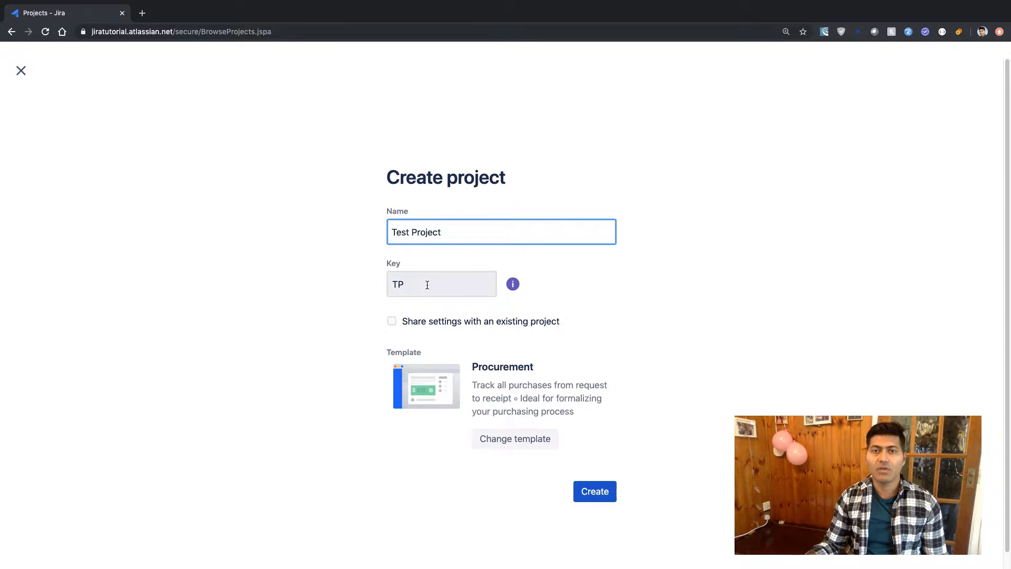
left_click(427, 285)
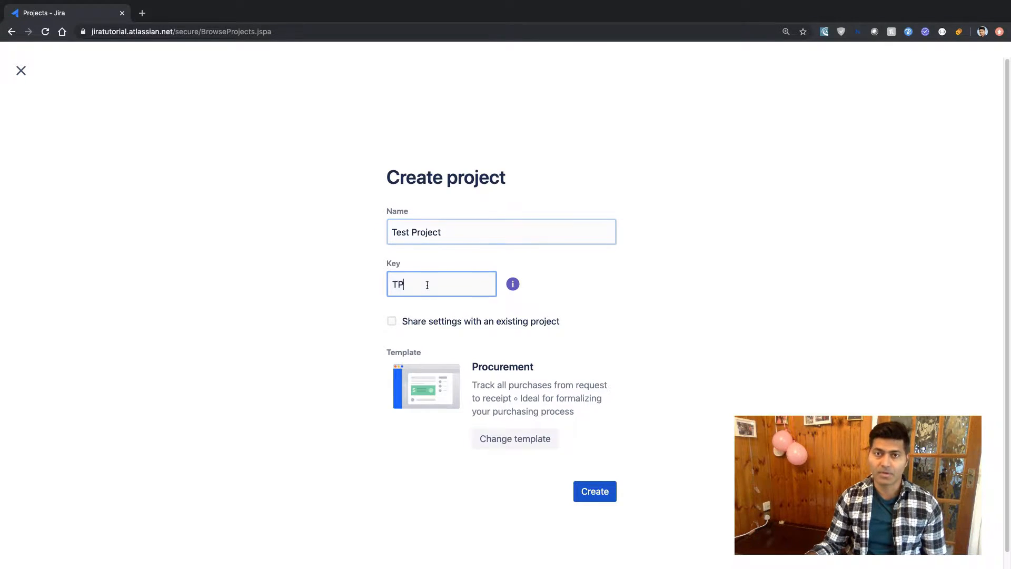
key("BackSpace")
type("EST")
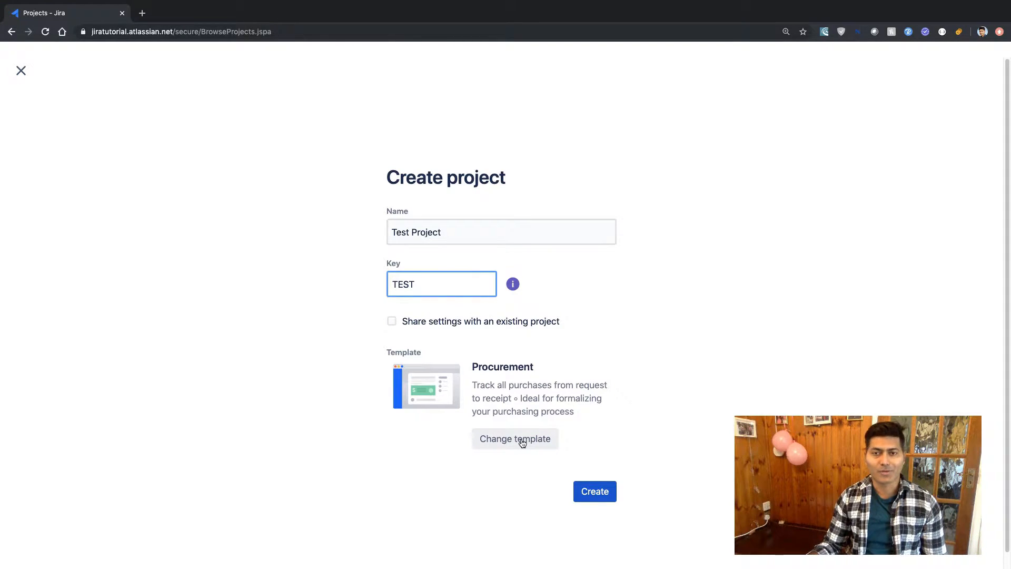
Step: Open the template gallery and browse the Business templates, Project Management through Procurement
left_click(538, 444)
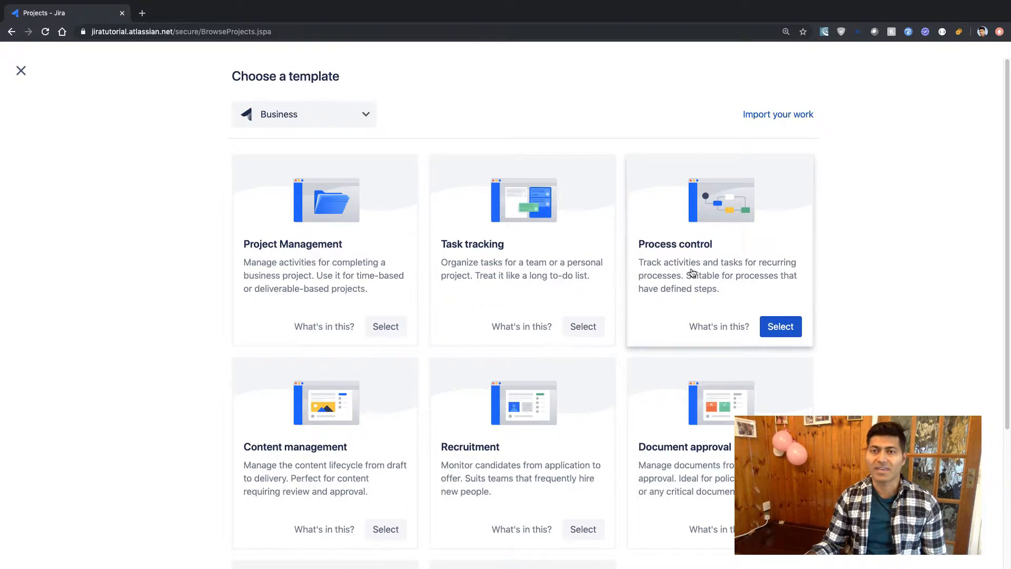
scroll(692, 272, "down", 5)
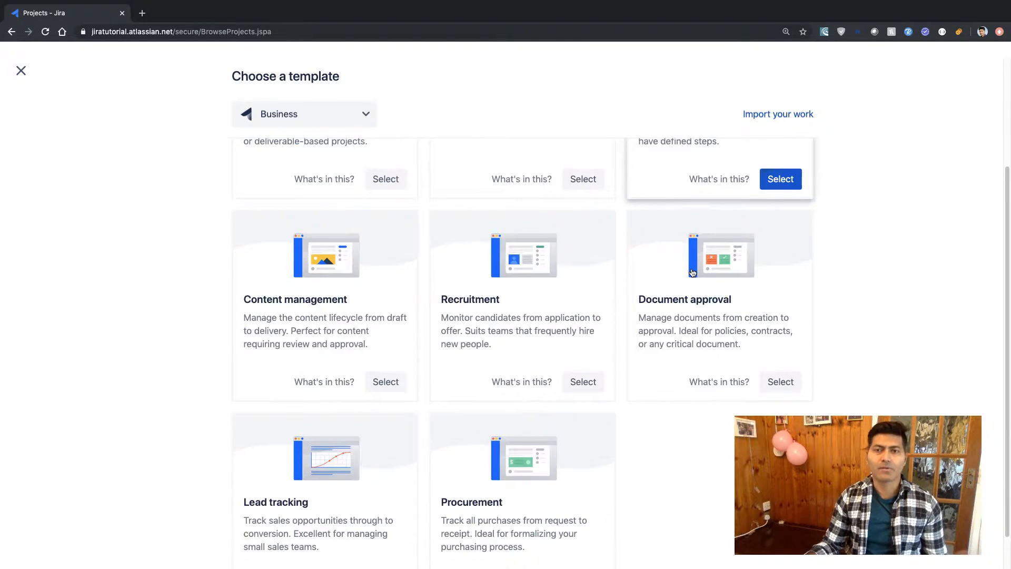
scroll(658, 294, "up", 5)
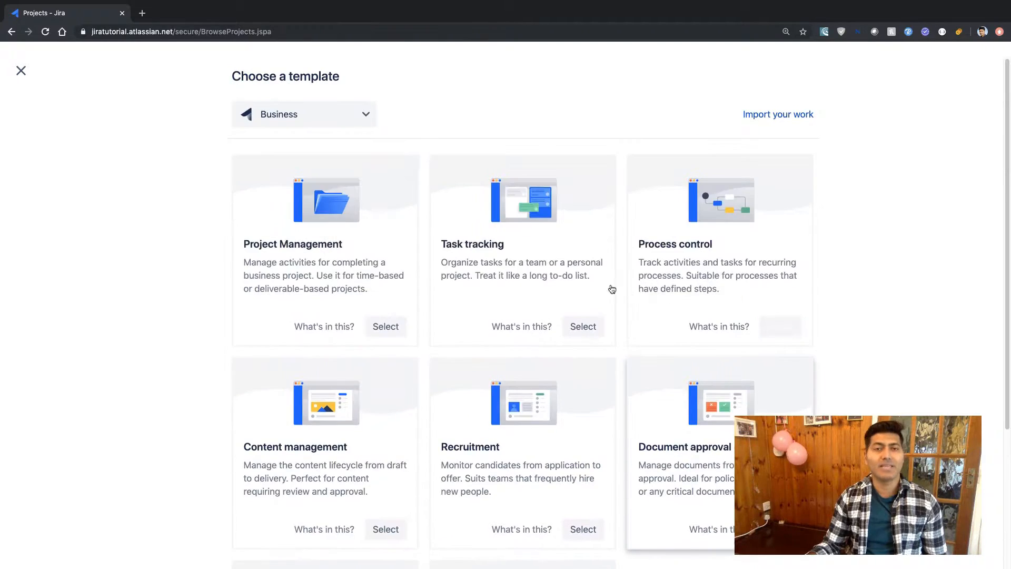
Step: Close the template chooser and open all eight business projects in separate tabs
left_click(21, 70)
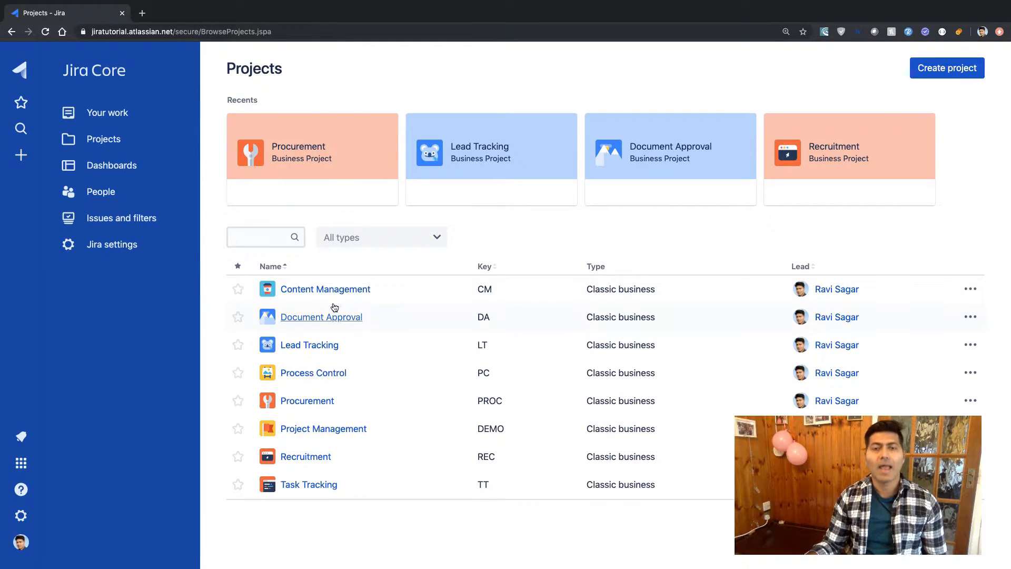
left_click(319, 434, "super")
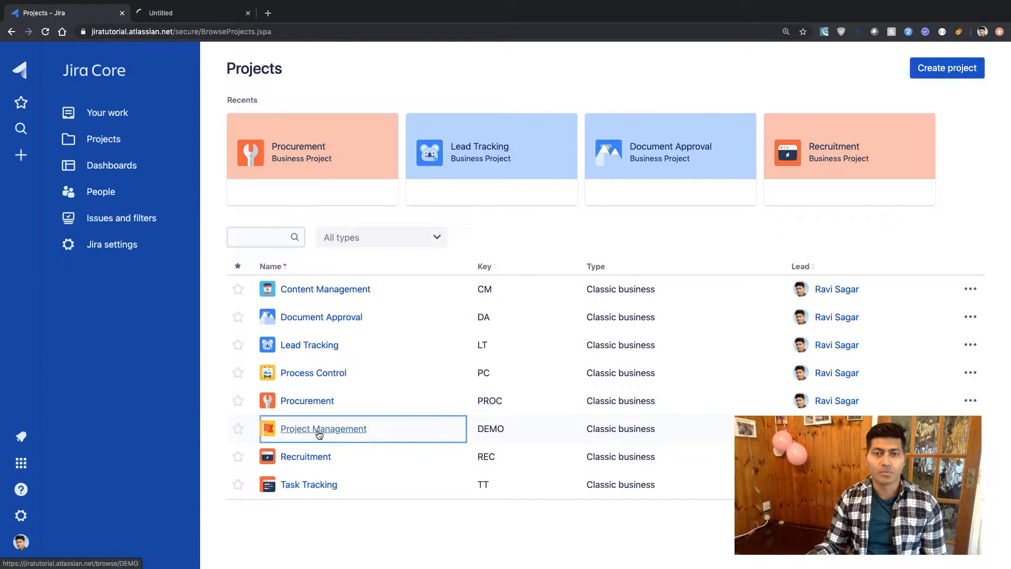
left_click(318, 487, "super")
left_click(306, 458, "super")
left_click(302, 400, "super")
left_click(309, 375, "super")
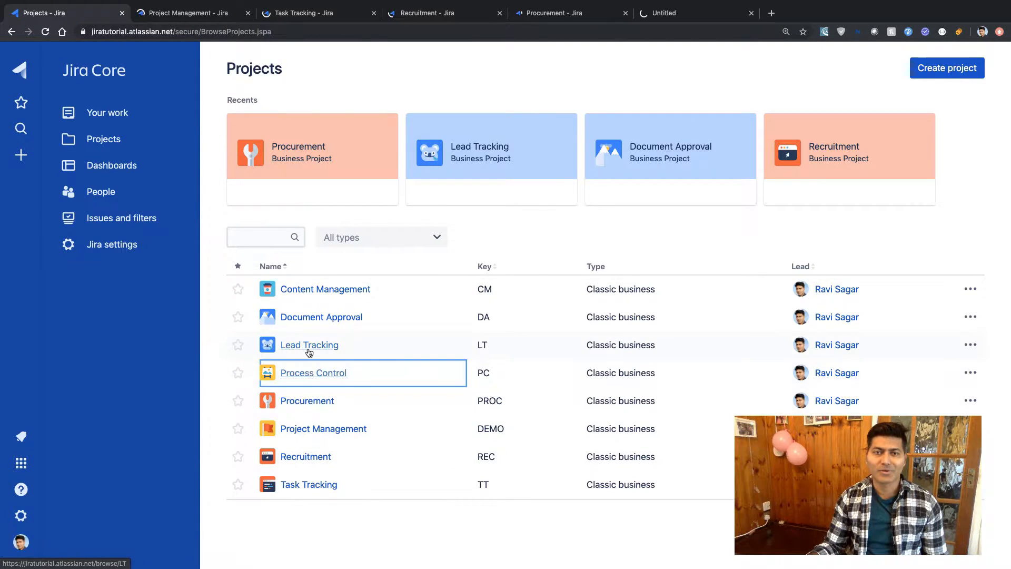
left_click(308, 346, "super")
left_click(310, 318, "super")
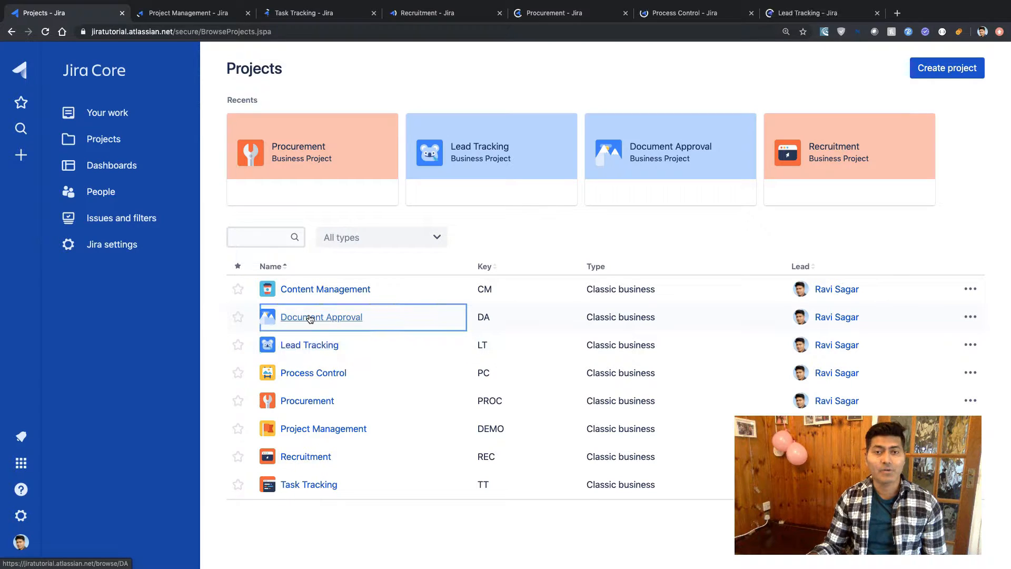
left_click(319, 291, "super")
Step: Reopen Content Management in a background tab and move to the Project Management board
key("ctrl+Tab")
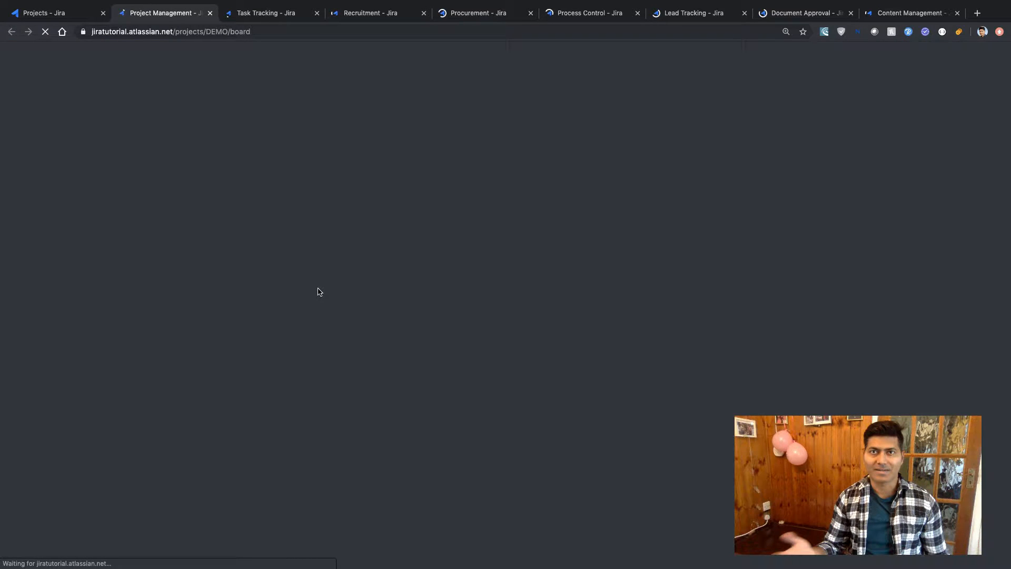
key("ctrl+shift+Tab")
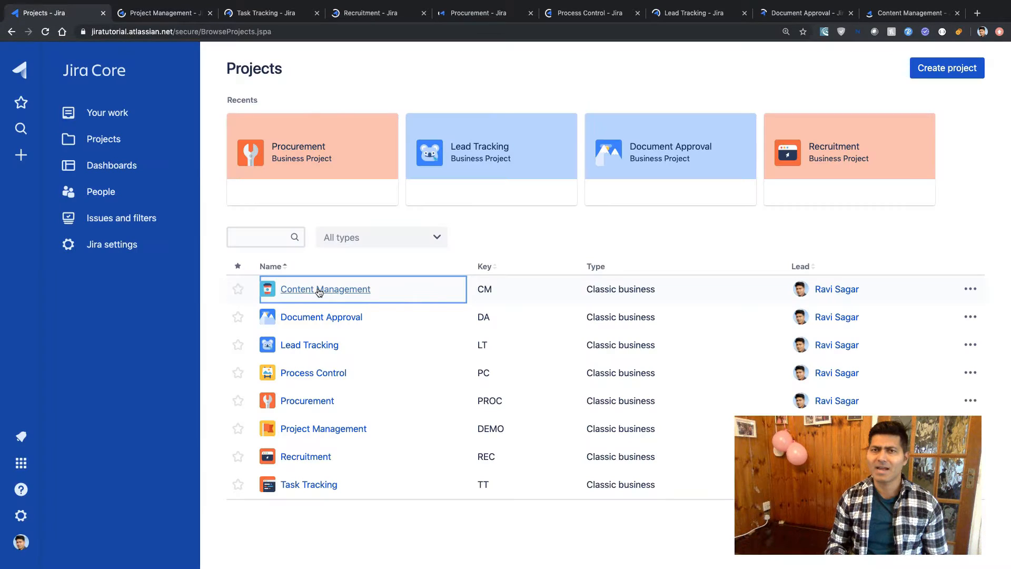
left_click(317, 289)
key("ctrl+Tab")
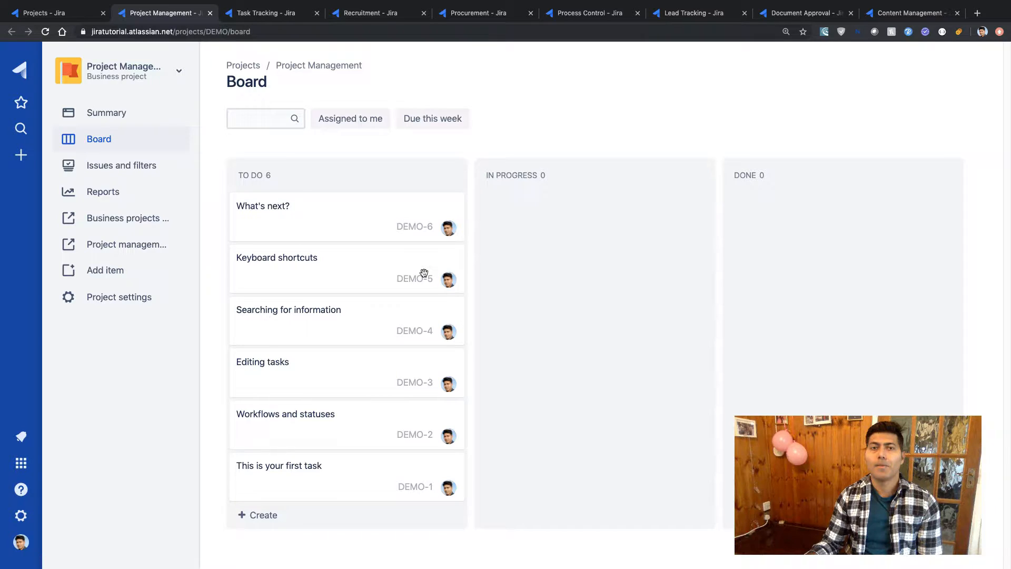
Step: View the Project Management issue types in settings: Task and Sub-task
left_click(140, 307)
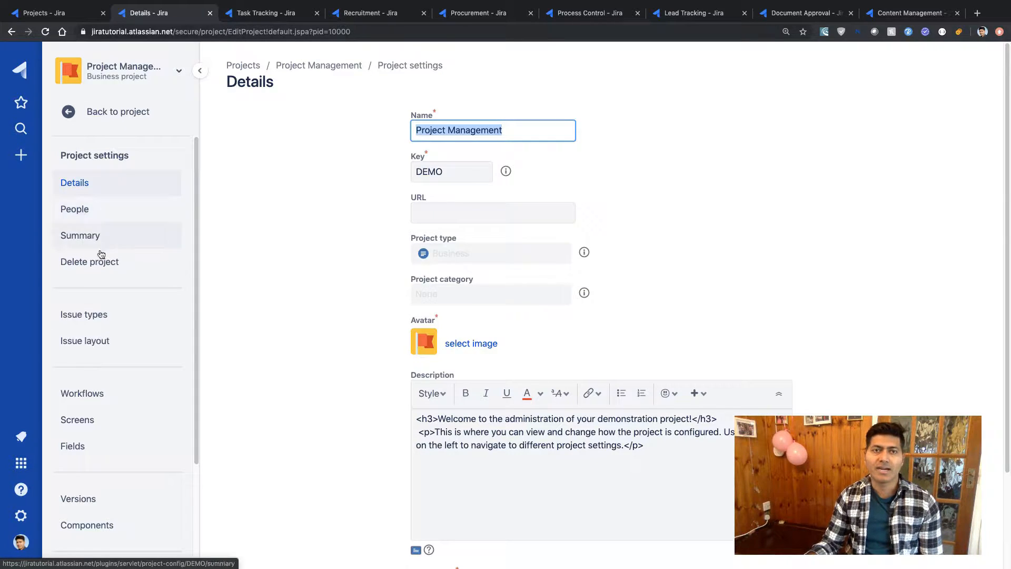
scroll(95, 328, "down", 1)
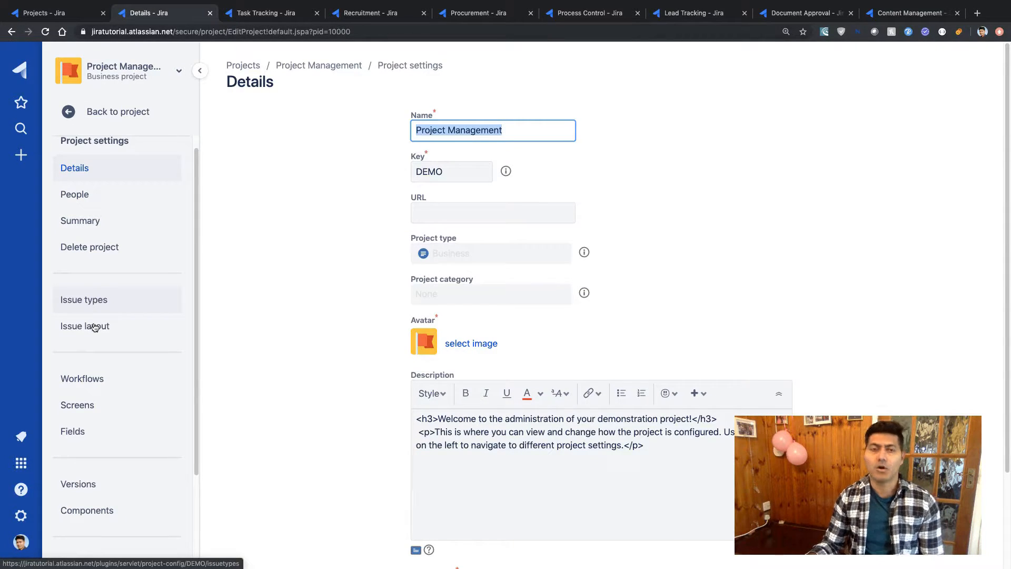
left_click(113, 305)
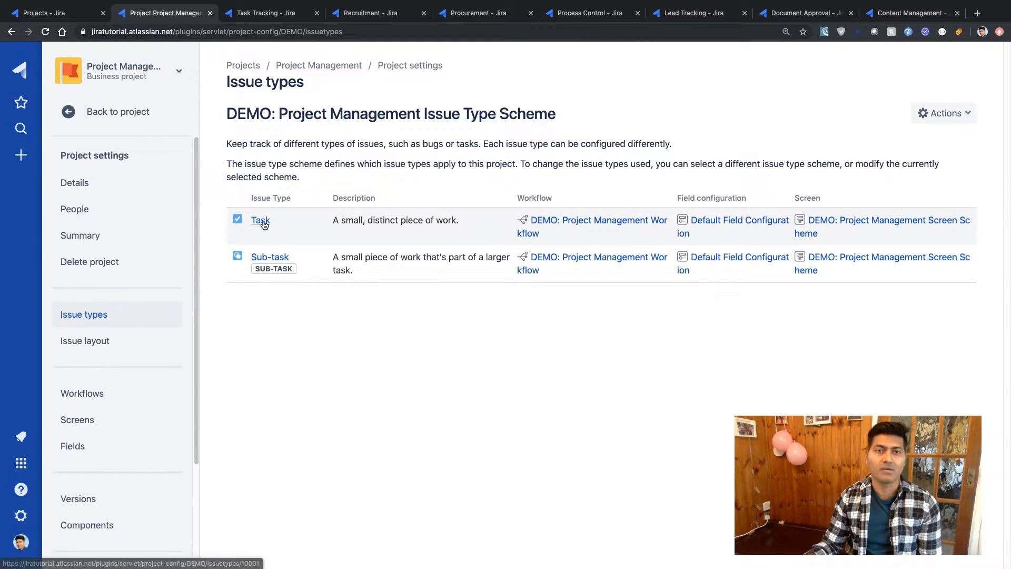
Step: Inspect the Project Management workflow diagram's TO DO, IN PROGRESS and DONE transitions, then close it
left_click(101, 393)
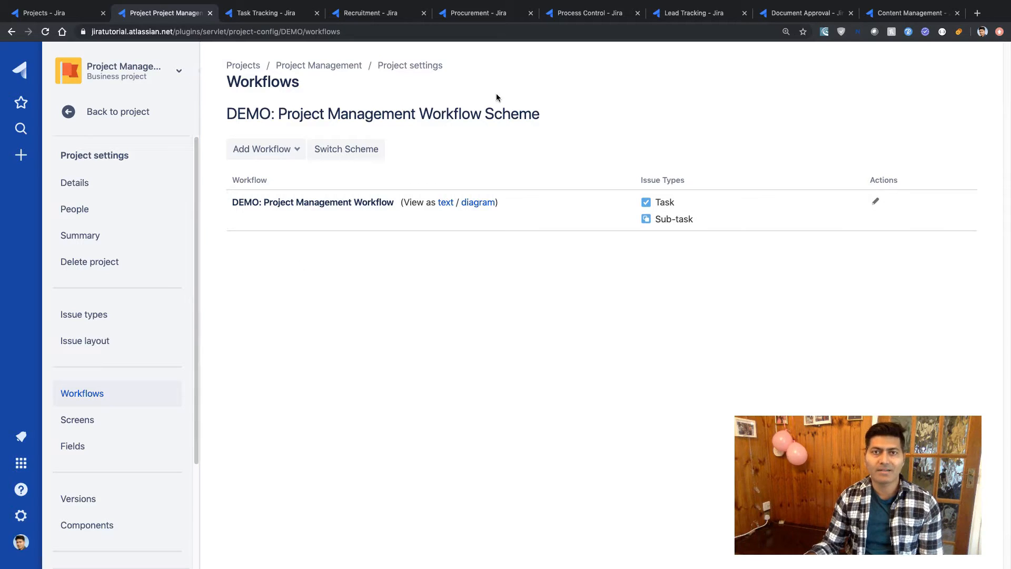
left_click(482, 204)
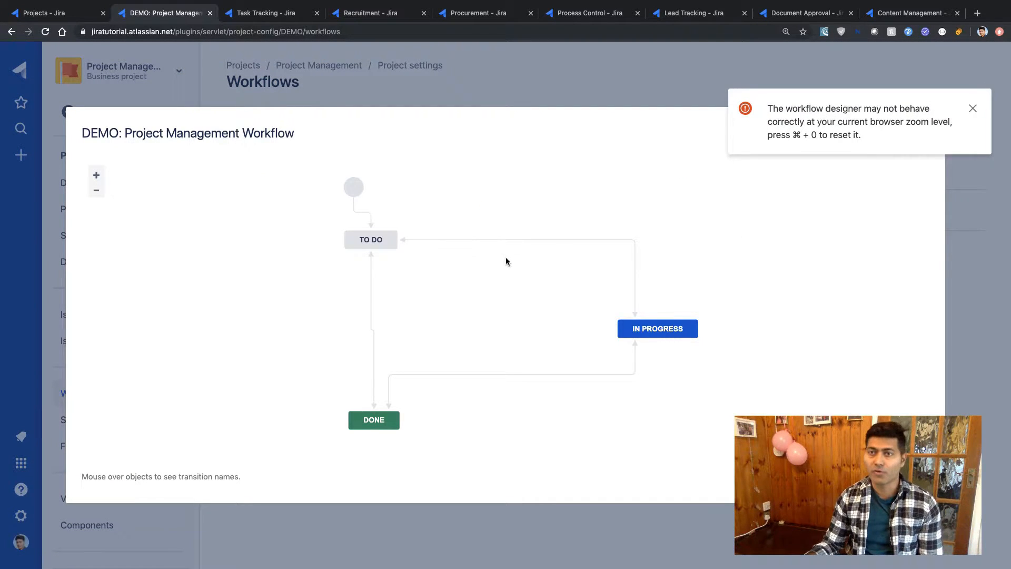
mouse_move(378, 245)
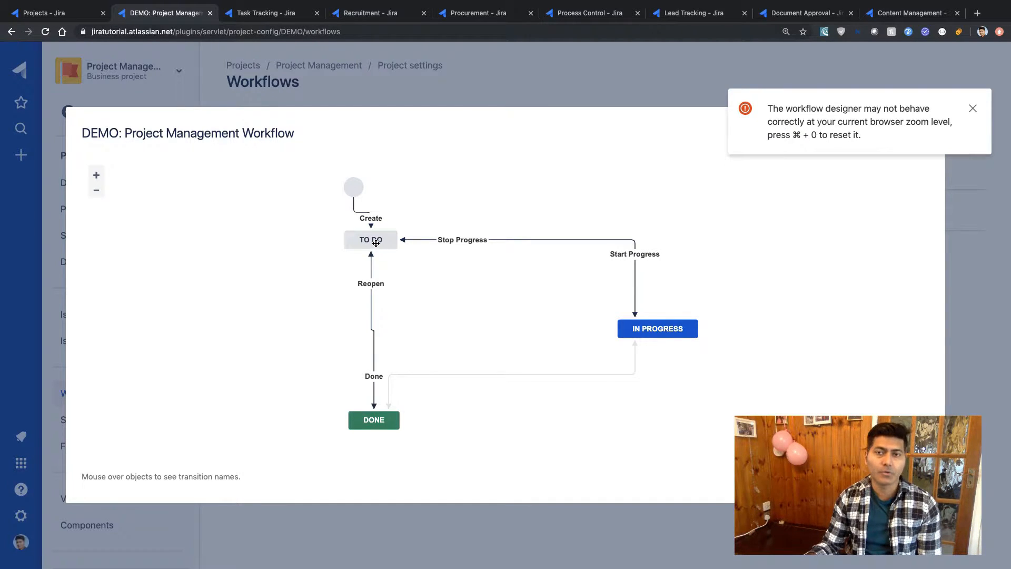
mouse_move(393, 418)
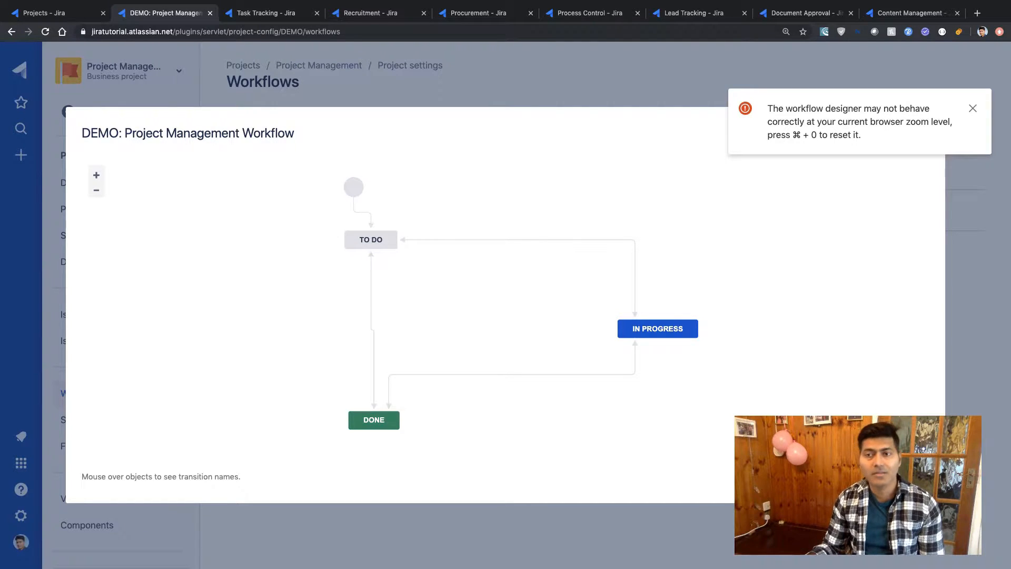
key("Escape")
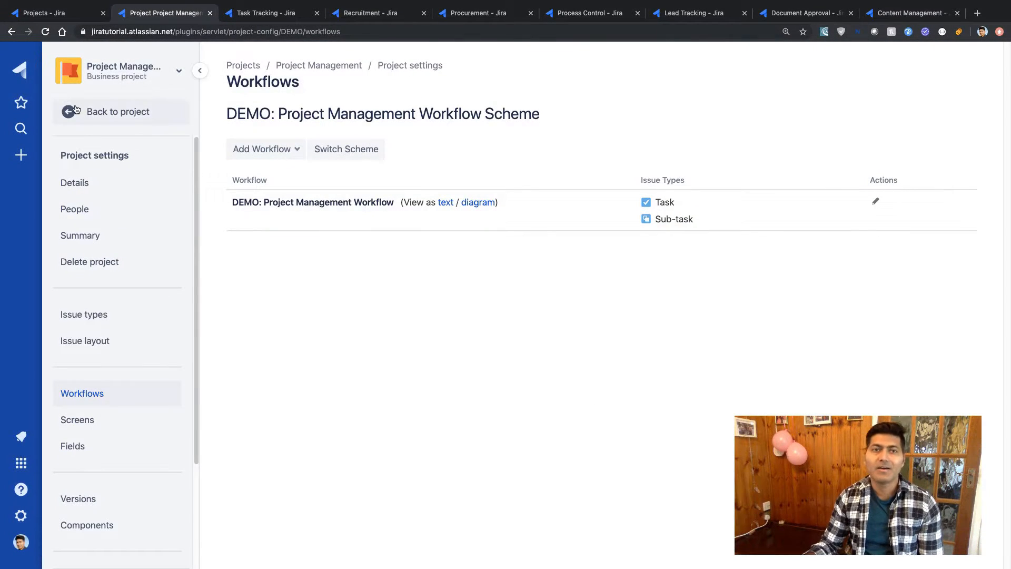
Step: Go from the workflow scheme page back to the Project Management board
left_click(75, 109)
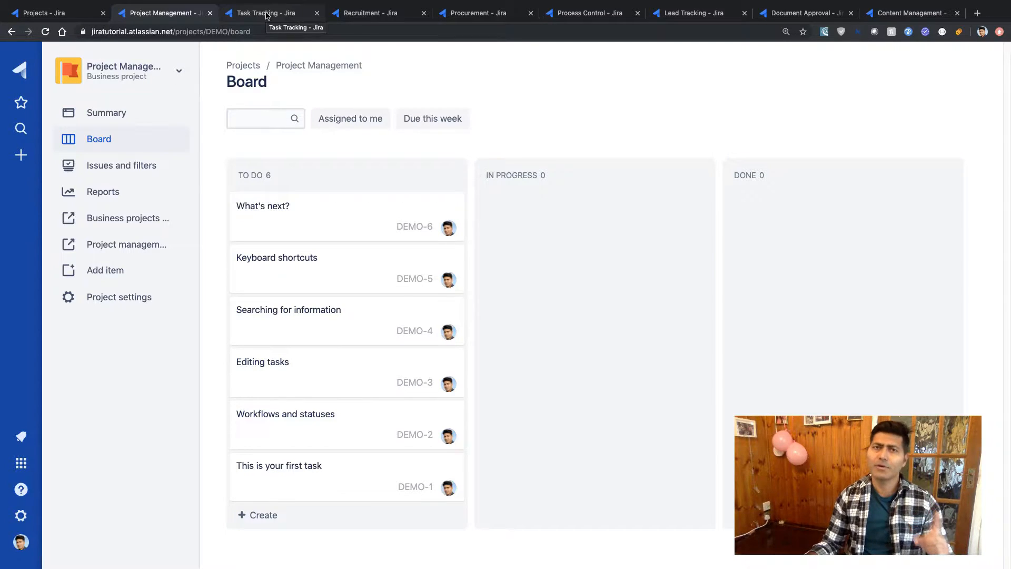
Step: Create a Task summarised 'This is my task', added to To Do as DEMO-7
left_click(18, 161)
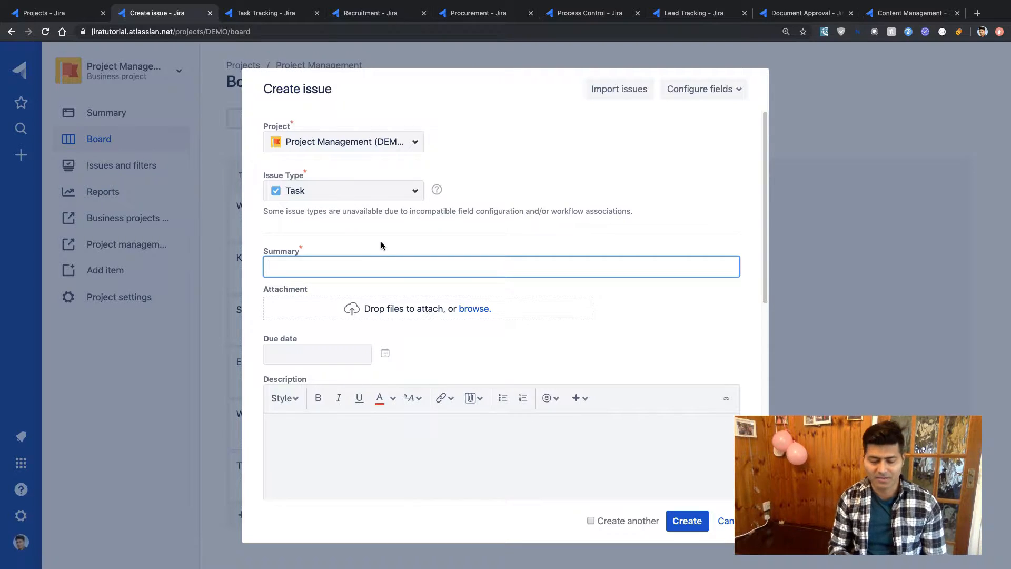
type("This is my ")
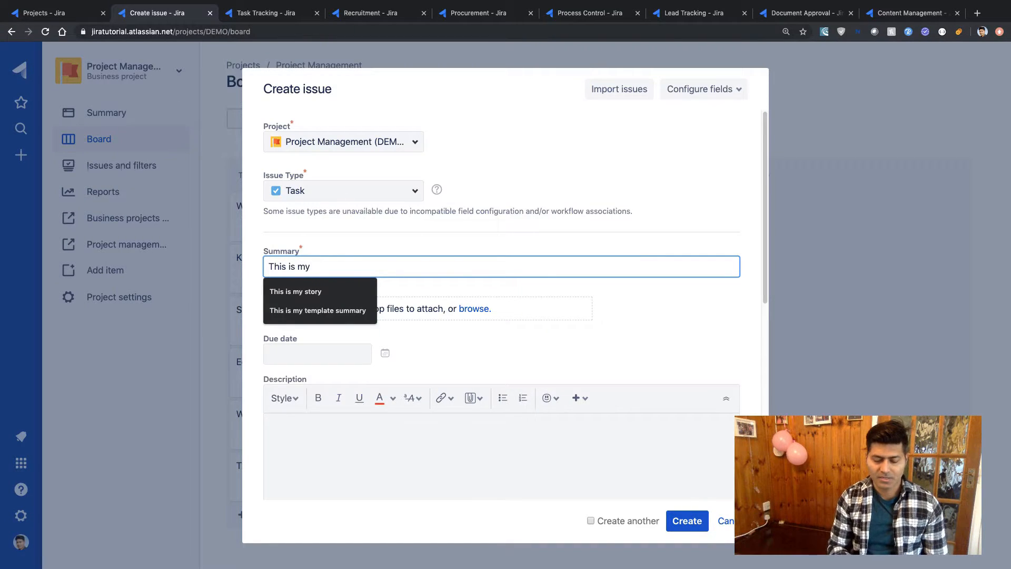
type("task")
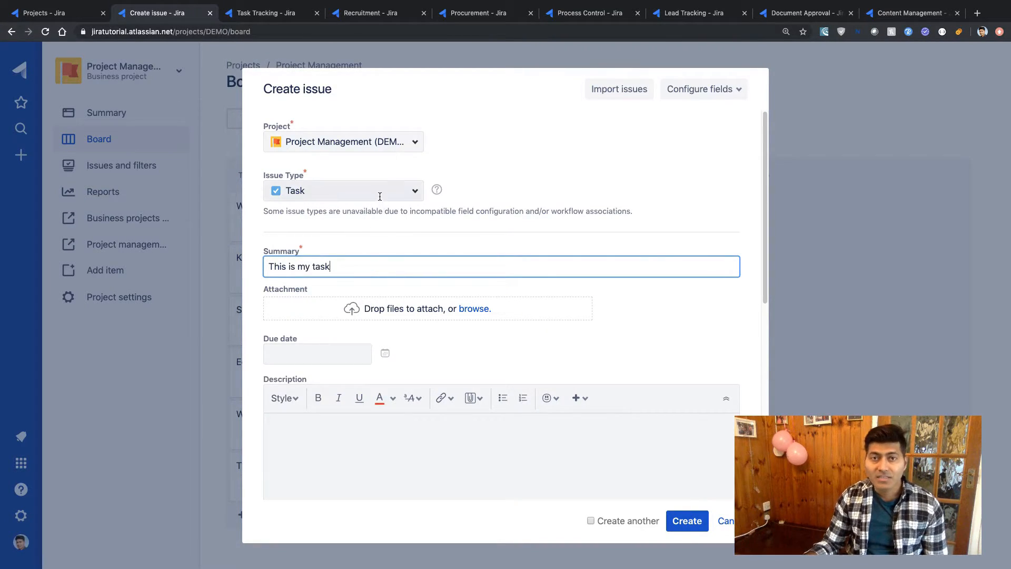
left_click(380, 195)
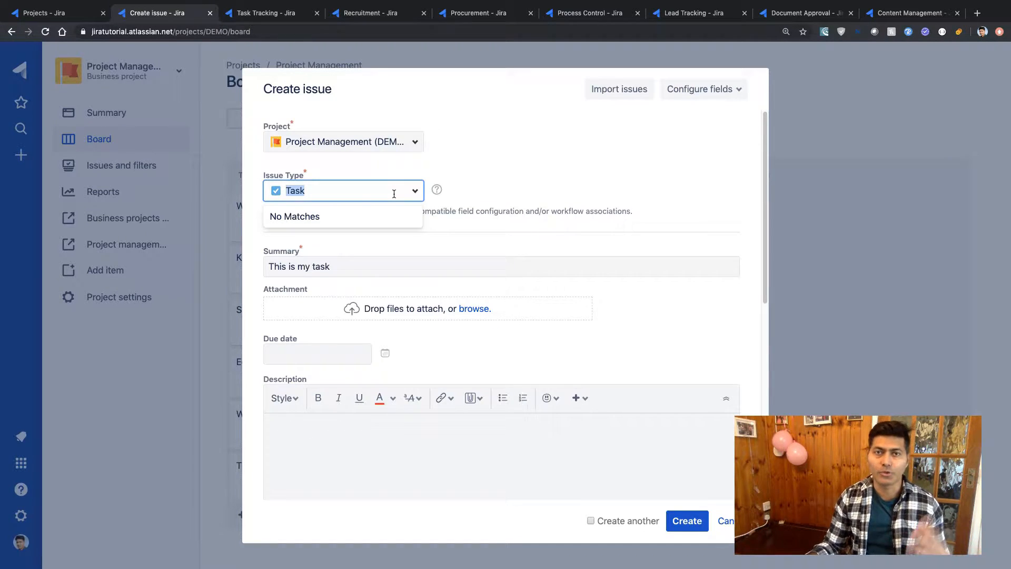
left_click(461, 188)
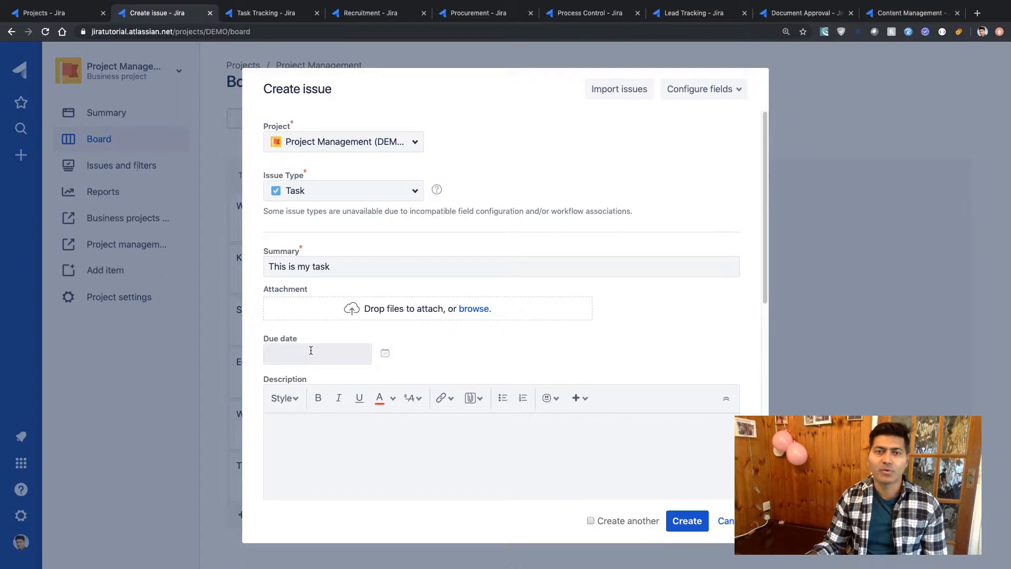
scroll(308, 342, "down", 1)
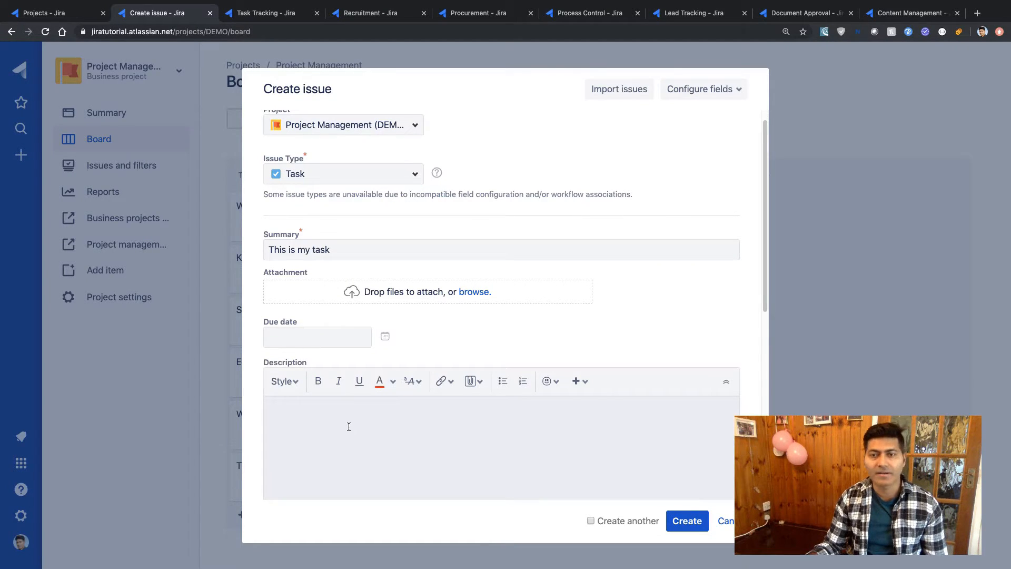
left_click(683, 521)
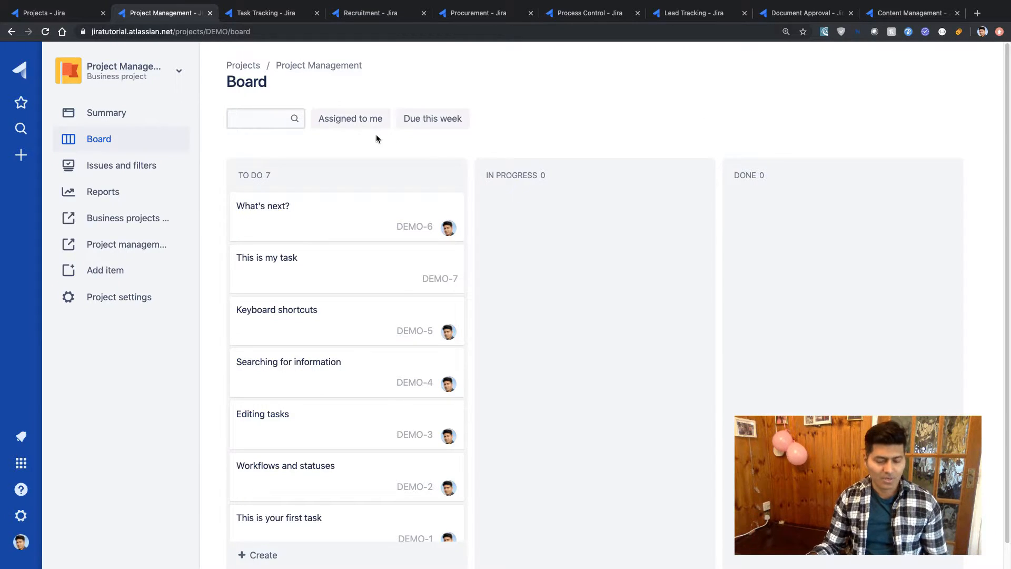
Step: Switch to Task Tracking and view its TT scheme issue types, Task and Sub-task
key("ctrl+Tab")
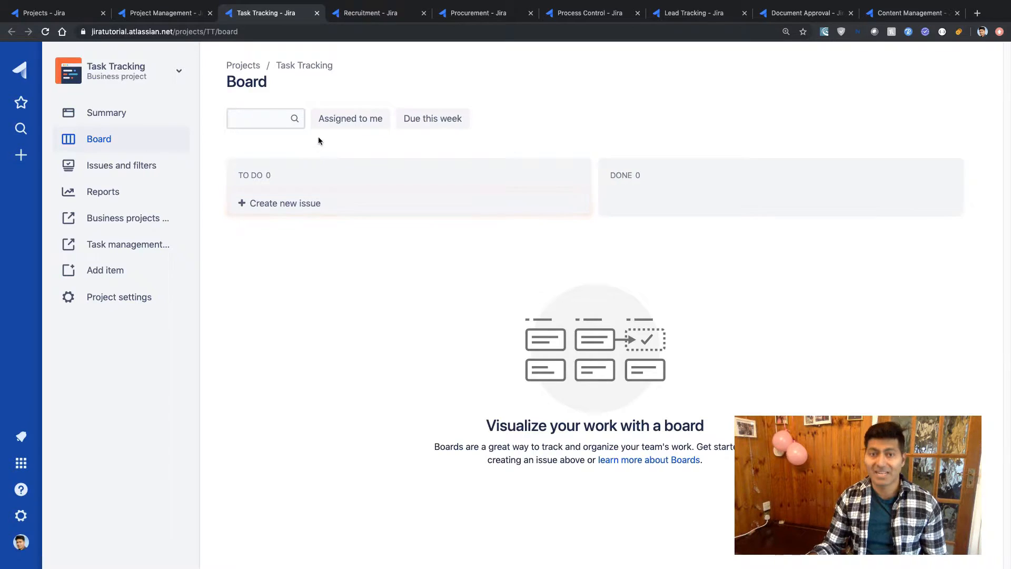
left_click(109, 301)
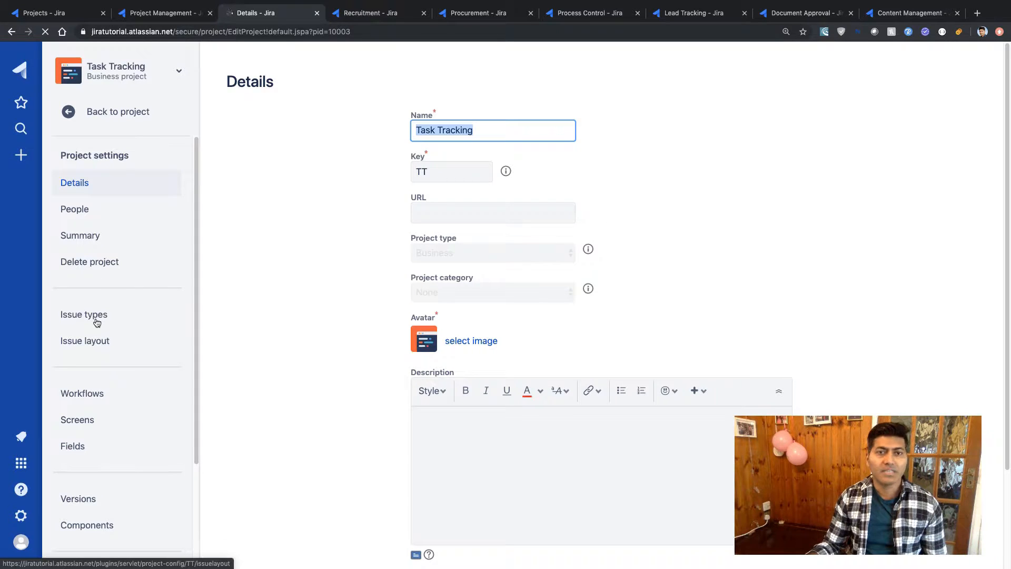
left_click(97, 322)
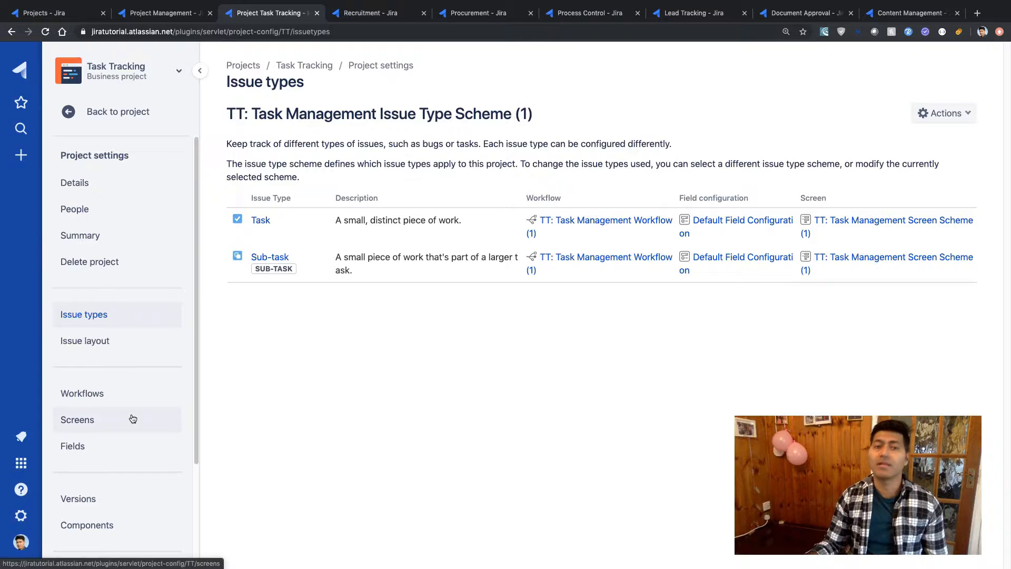
Step: View the Task Tracking workflow diagram from TO DO to DONE, then close it
left_click(107, 400)
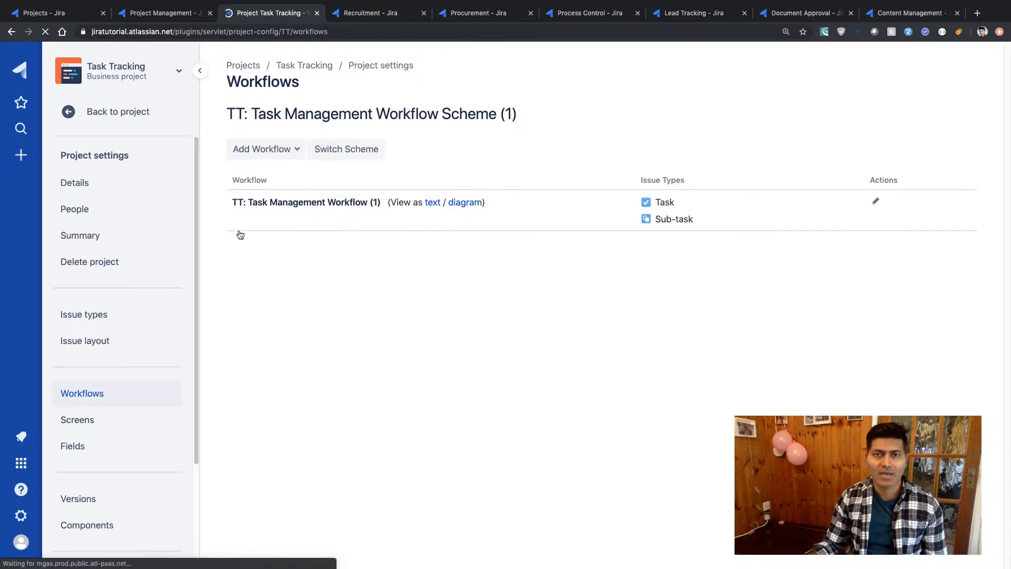
left_click(467, 203)
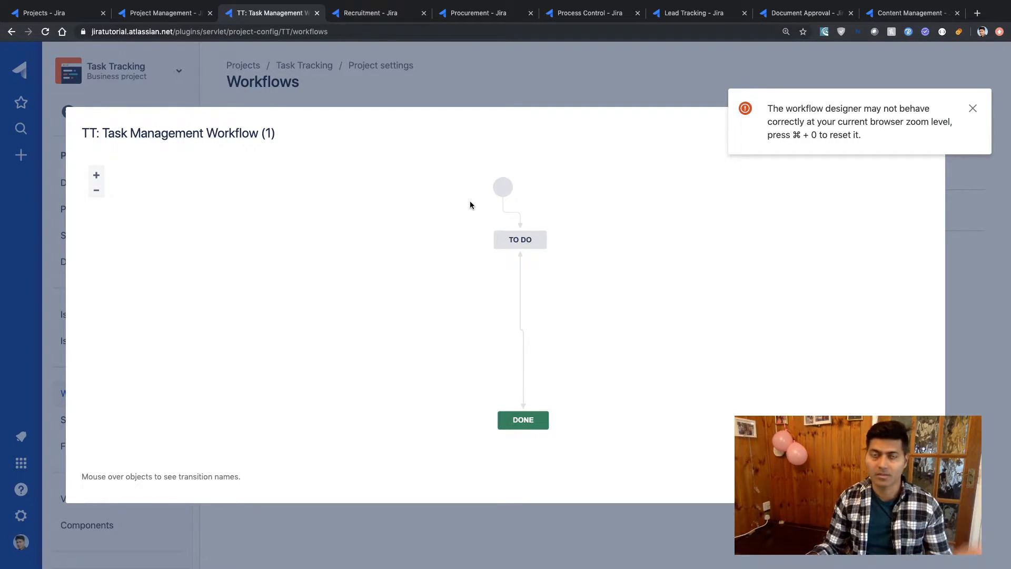
mouse_move(513, 247)
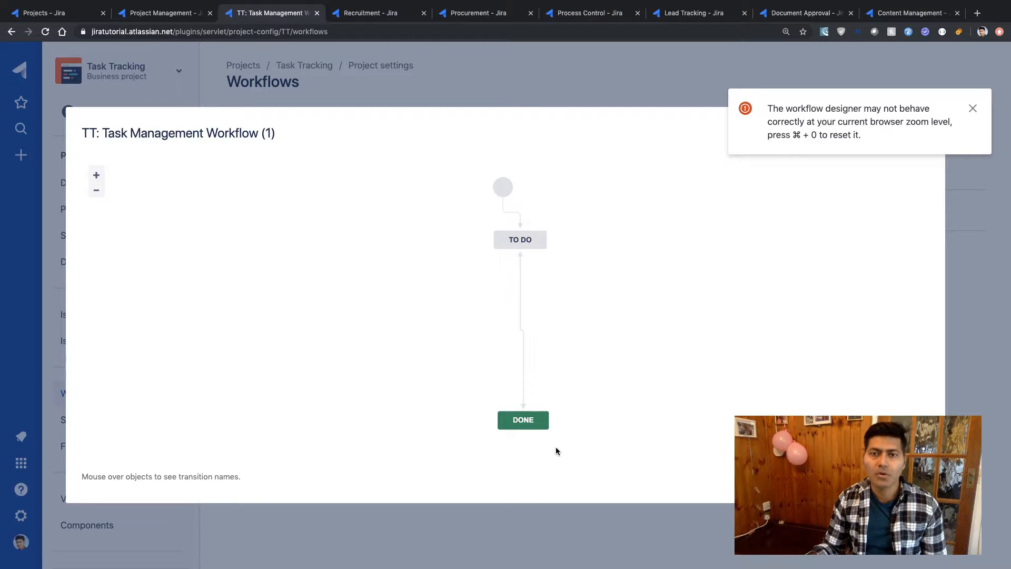
key("Escape")
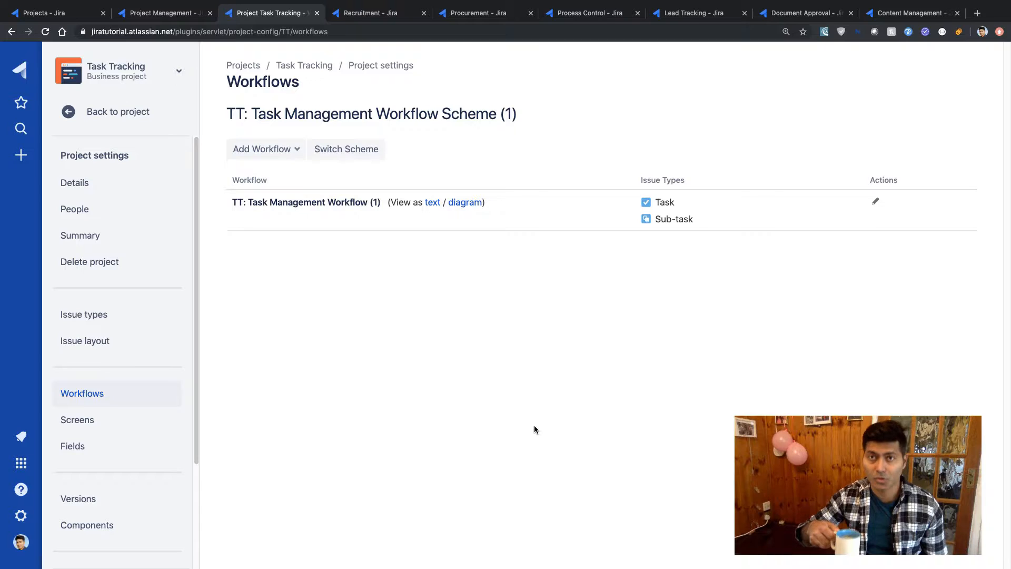
Step: Switch to the Recruitment tab showing its empty Applications-to-Rejected board
key("ctrl+Tab")
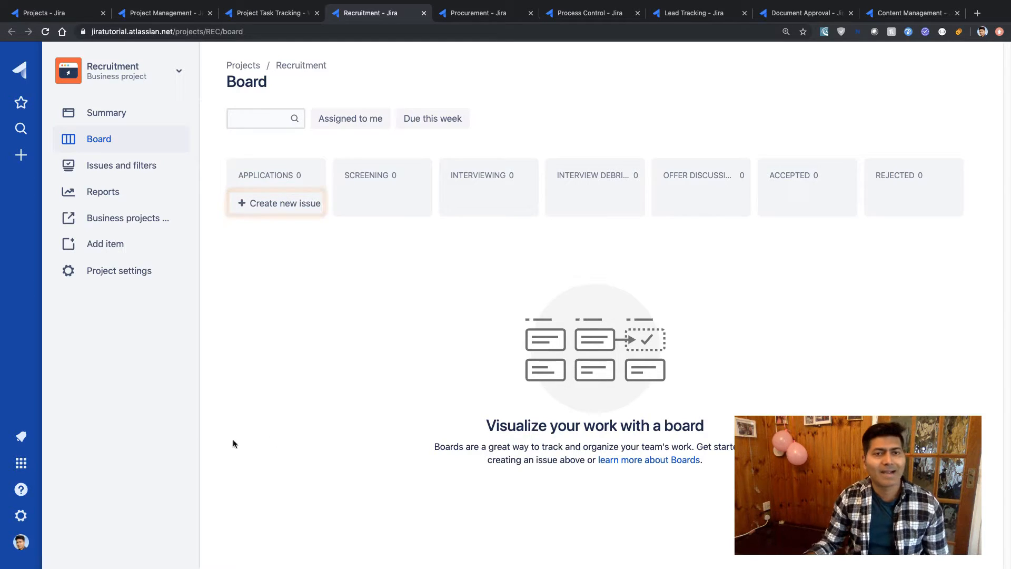
Step: Review the Recruitment project's Candidate issue type, then its REC: Recruitment Workflow Scheme
left_click(117, 273)
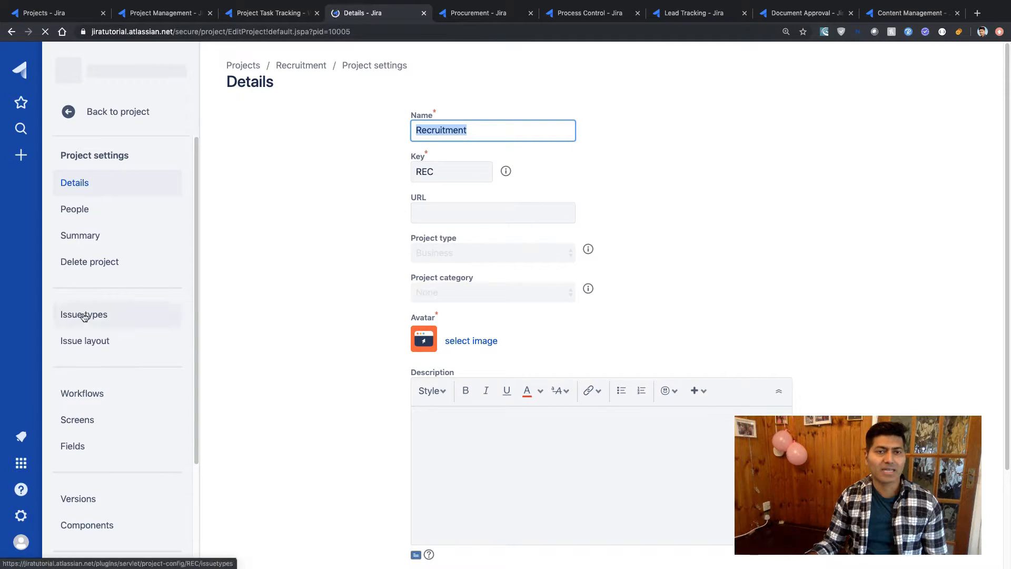
left_click(84, 315)
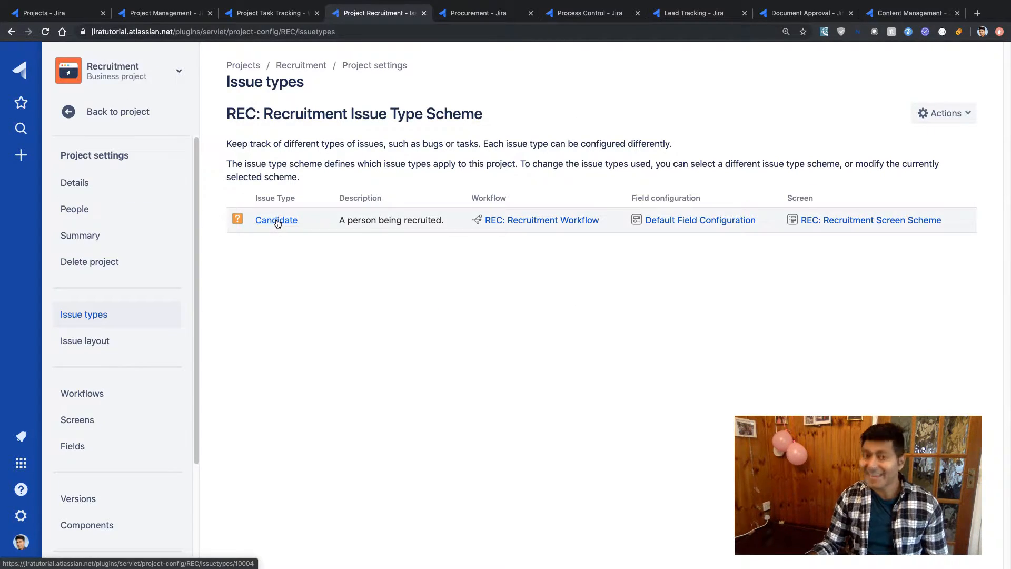
left_click(90, 393)
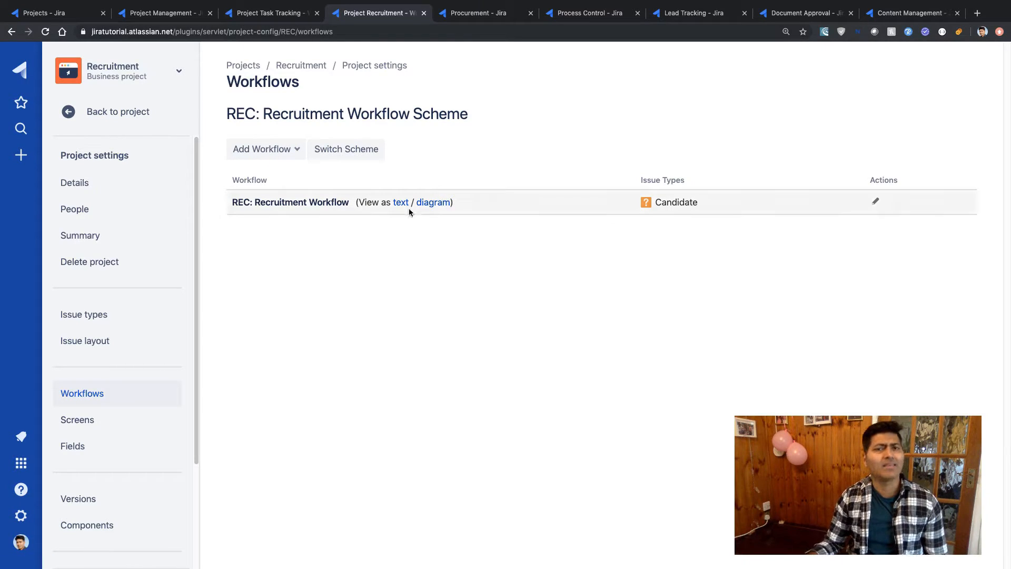
left_click(433, 203)
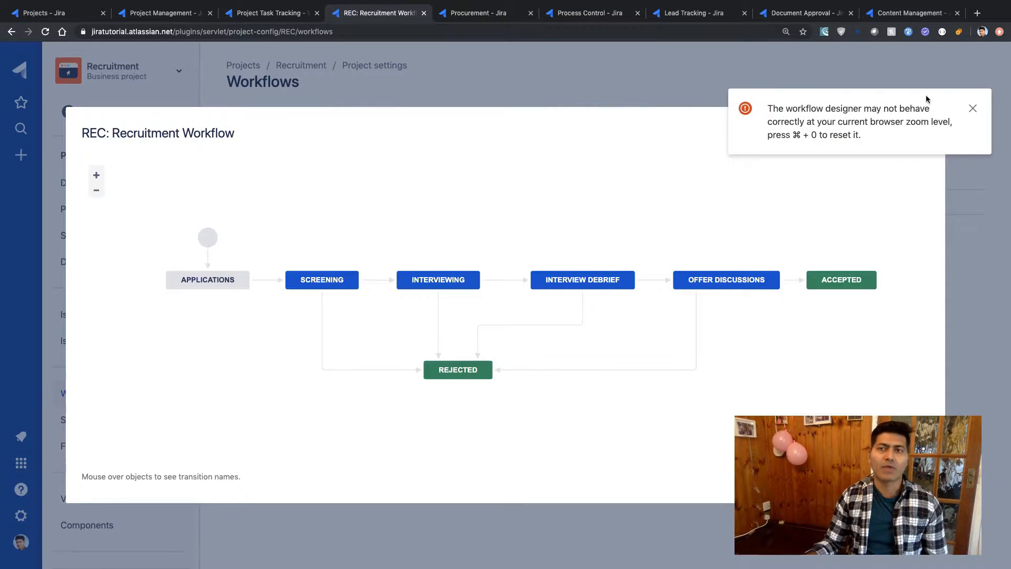
left_click(973, 108)
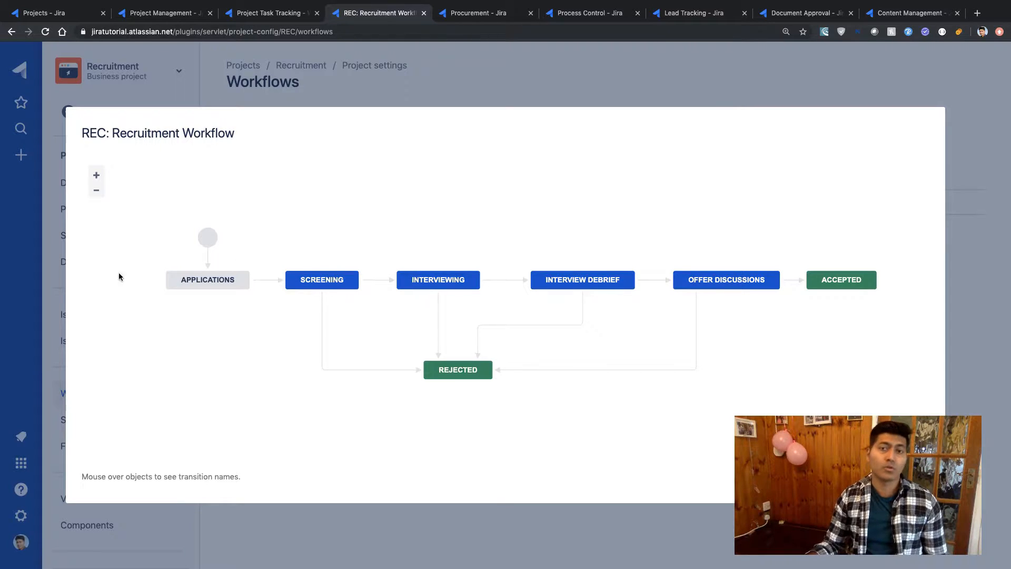
mouse_move(220, 290)
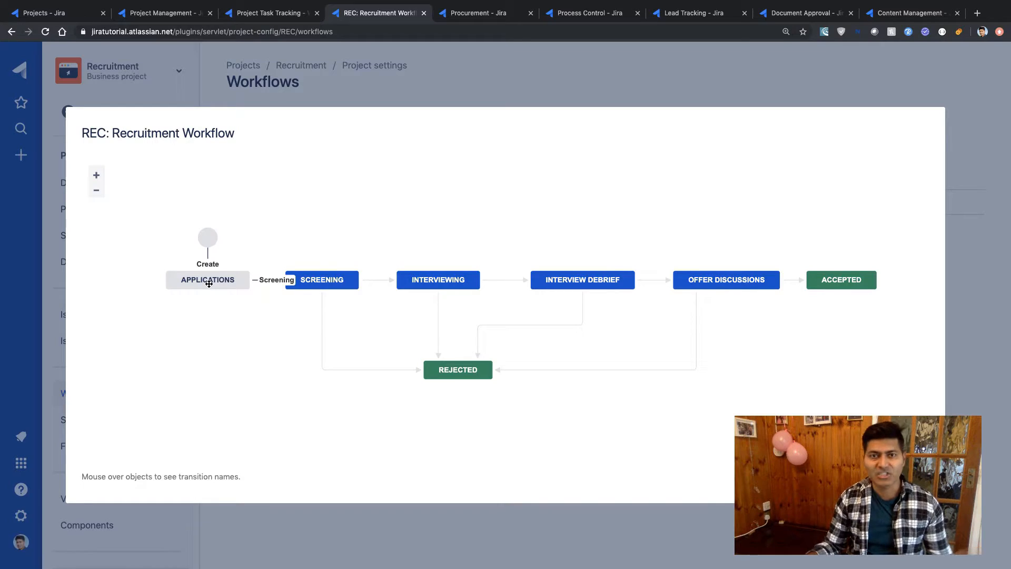
mouse_move(331, 287)
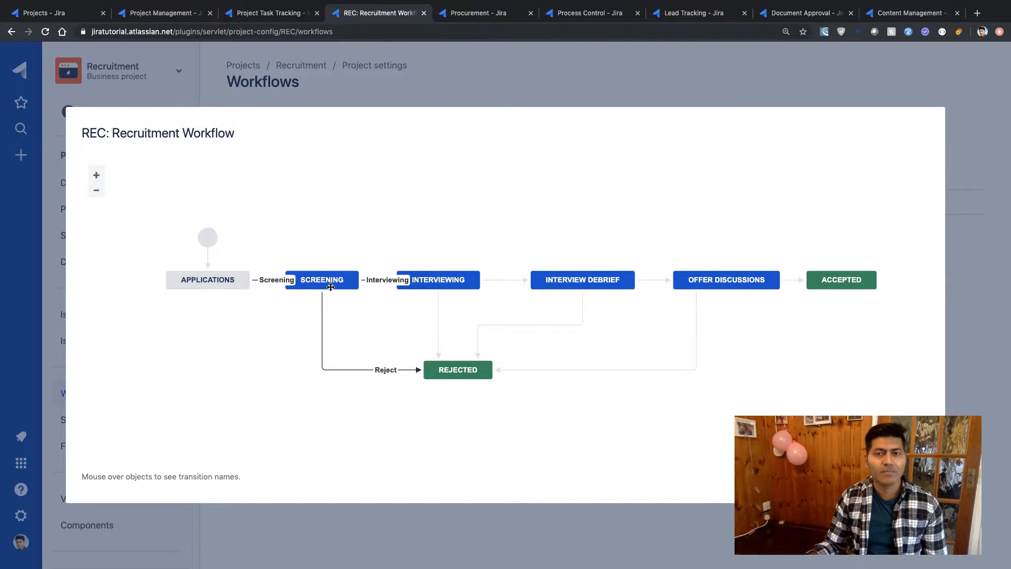
mouse_move(600, 283)
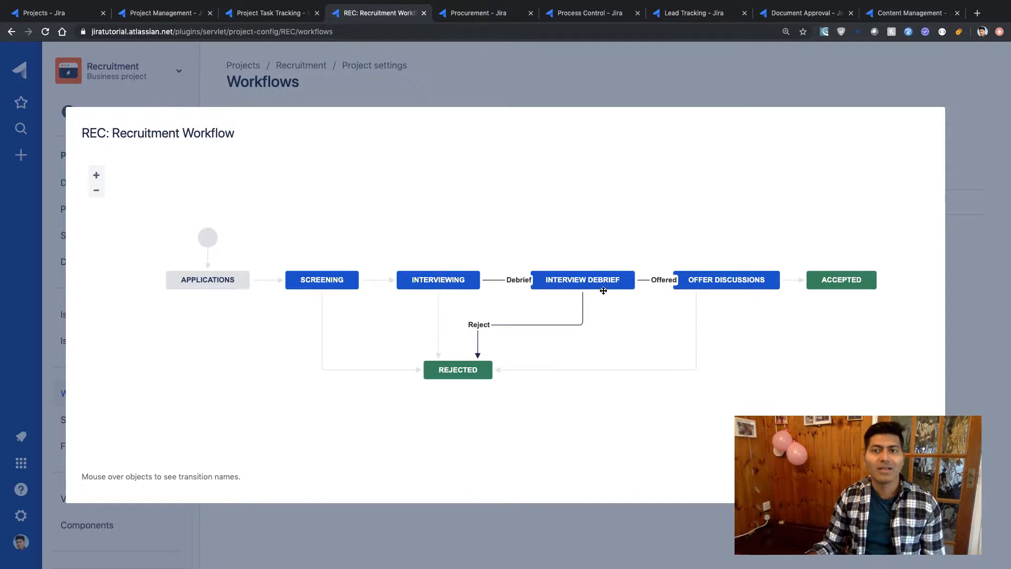
mouse_move(749, 288)
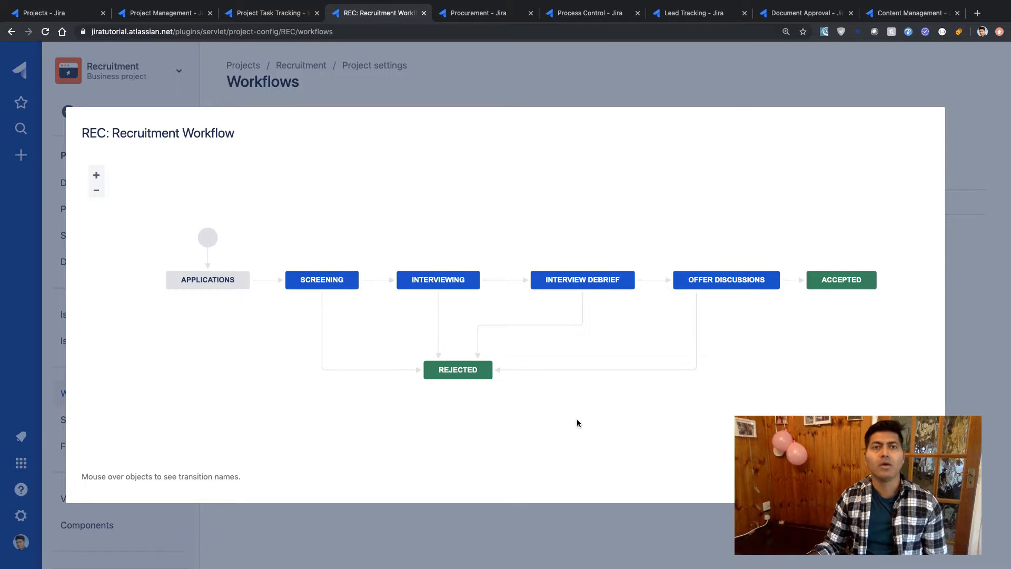
key("Escape")
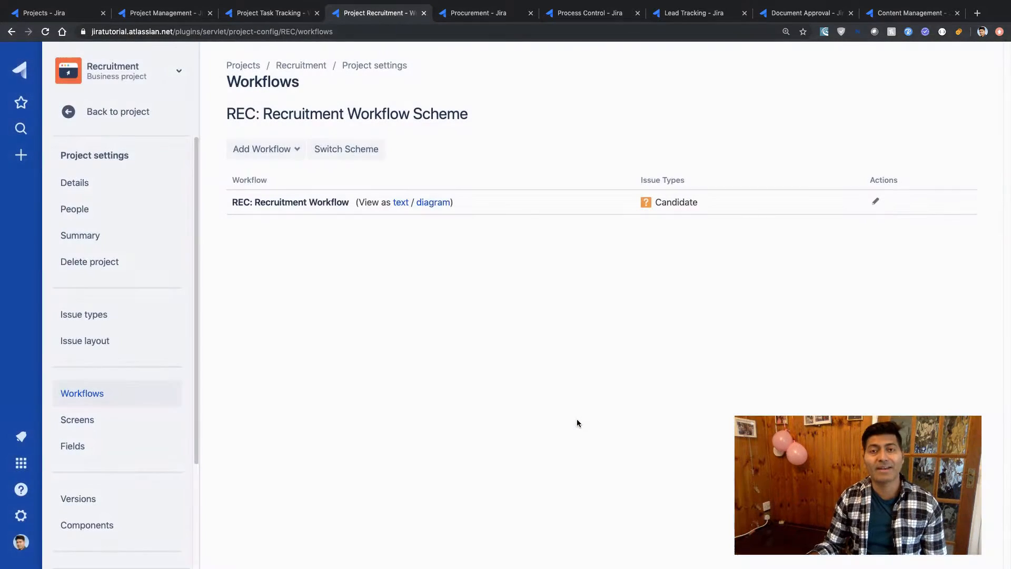
Step: Back on the Recruitment board, add candidate REC-1, titled with the candidate's full name, to Applications
left_click(70, 112)
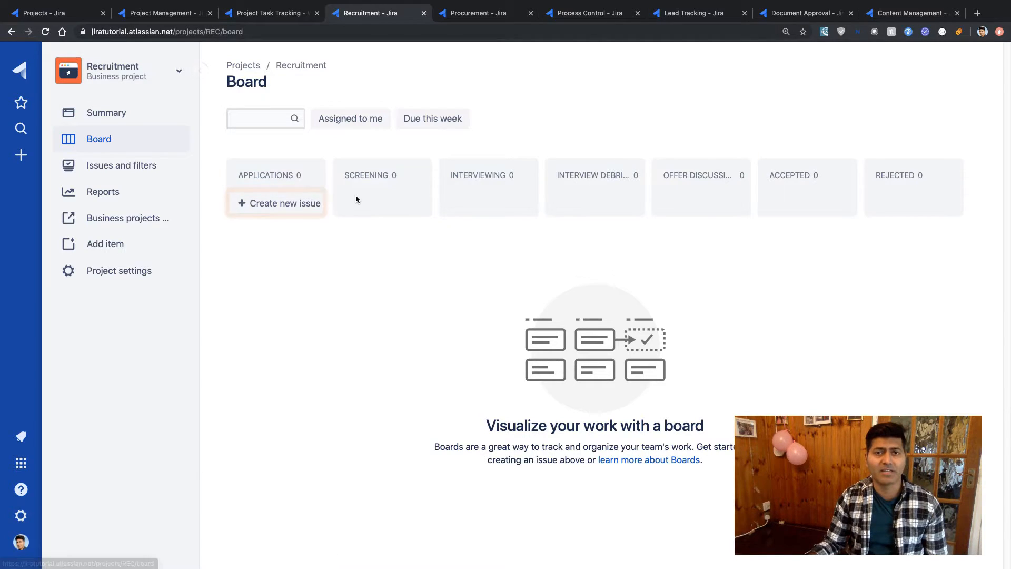
left_click(307, 206)
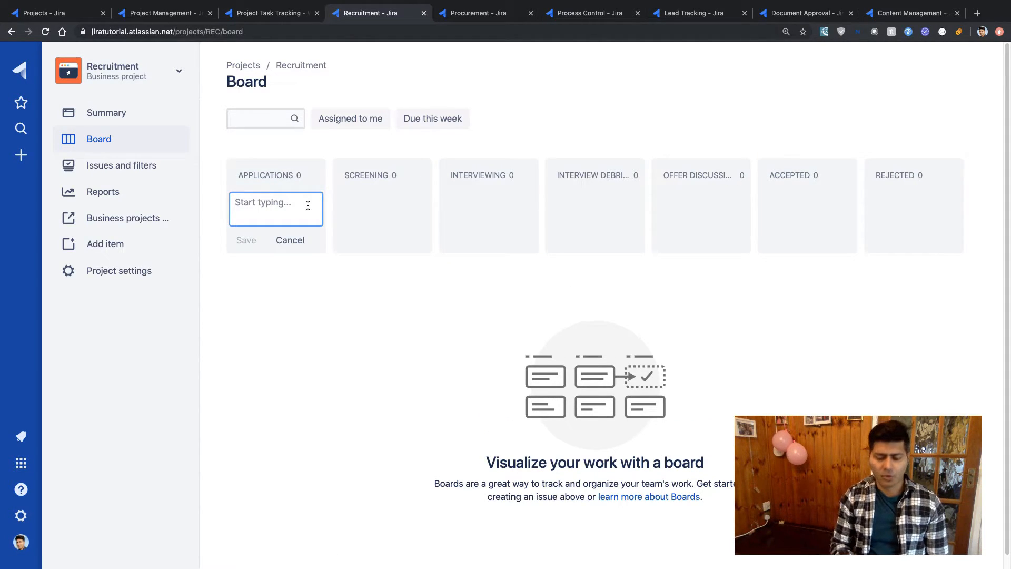
type("Ravi Sagar")
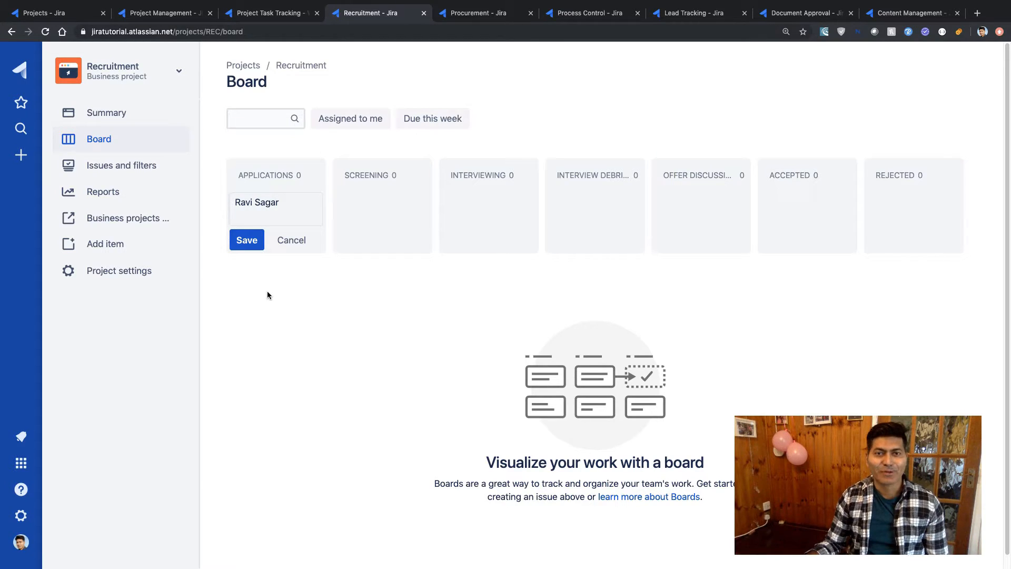
left_click(261, 253)
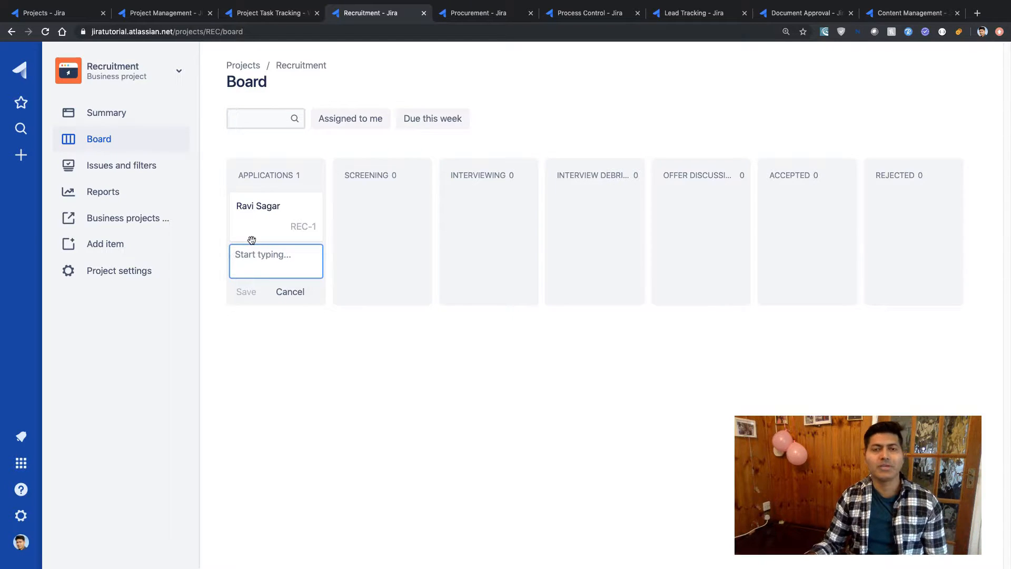
Step: Start a full Recruitment issue with the candidate's first name as Summary, assignee left Automatic
left_click(20, 154)
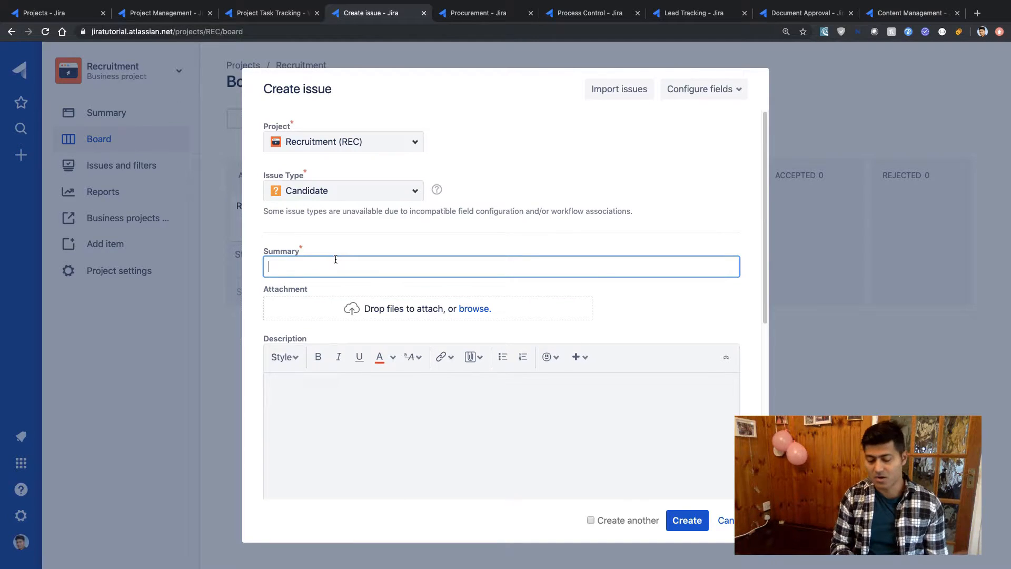
type("V")
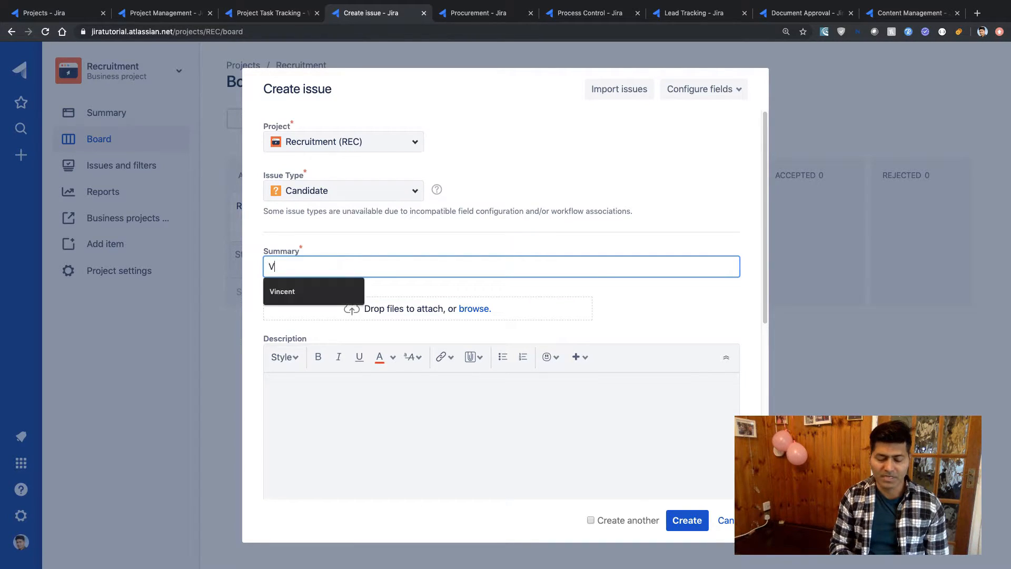
type("ince")
key("Tab")
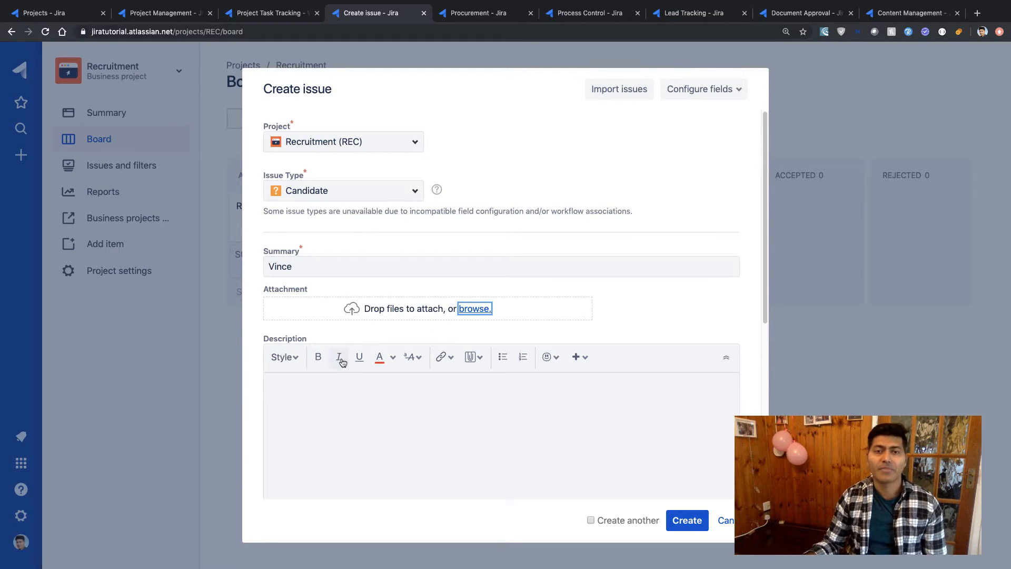
scroll(358, 400, "down", 4)
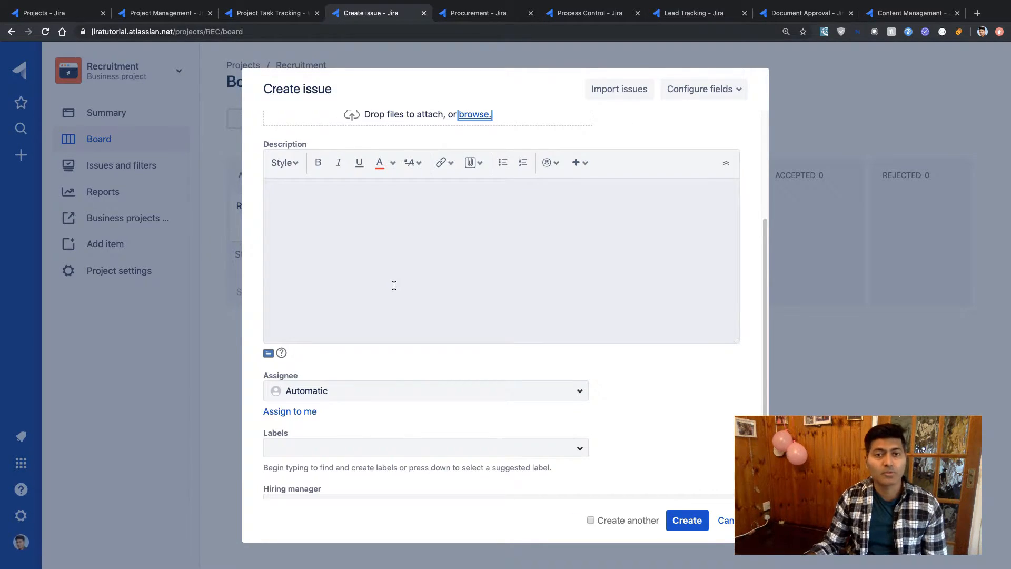
scroll(393, 285, "down", 1)
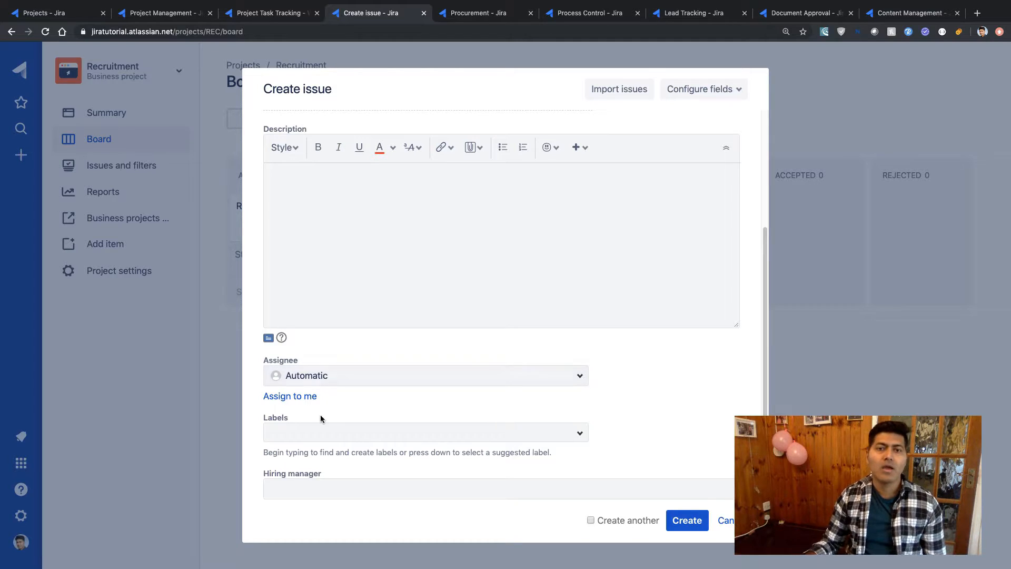
left_click(422, 375)
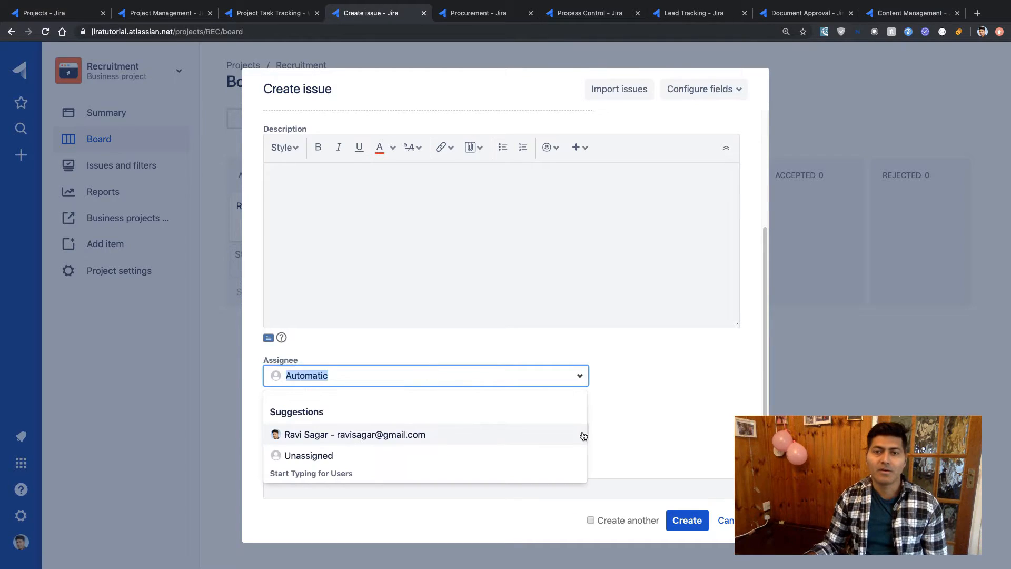
left_click(653, 413)
left_click(538, 433)
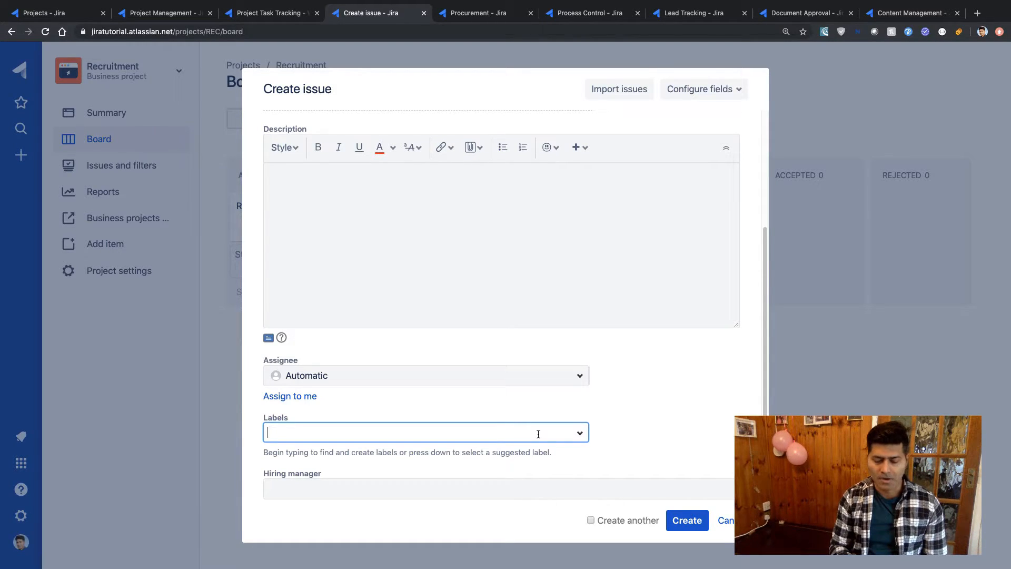
Step: Add the labels Software, Development and Senior to the new candidate issue
type("Softwaa")
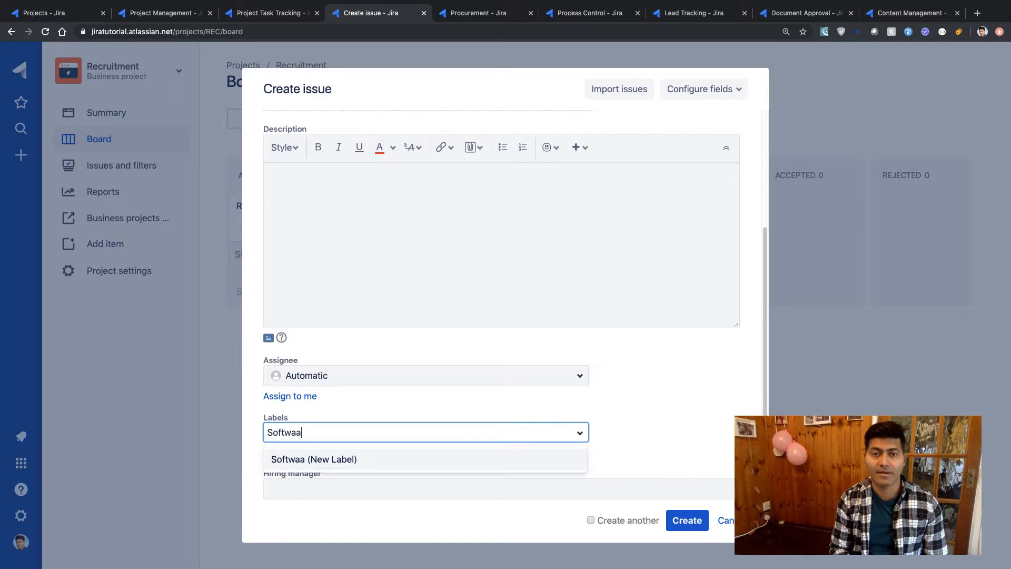
key("BackSpace")
type("re")
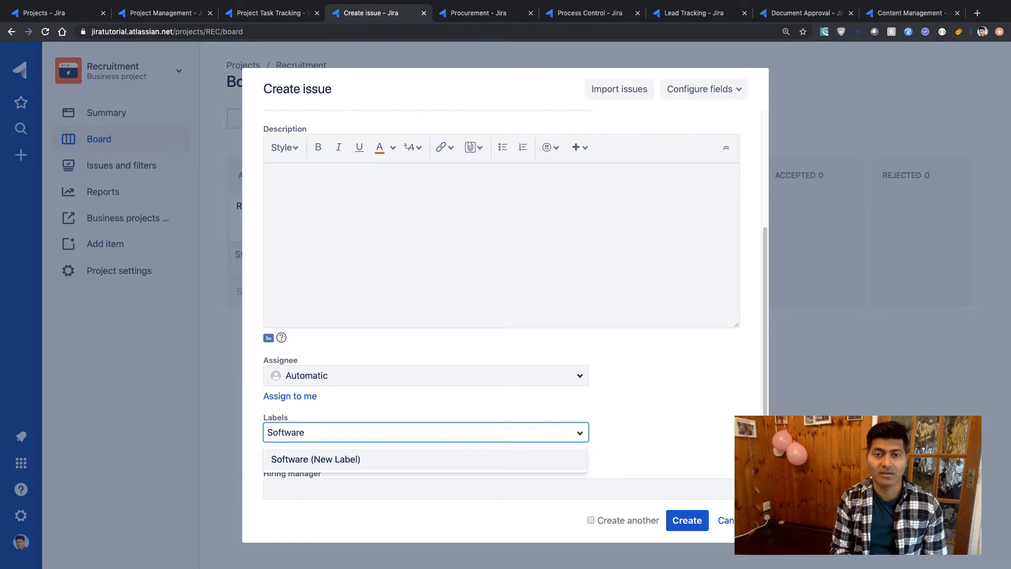
type(",")
key("BackSpace")
key("BackSpace")
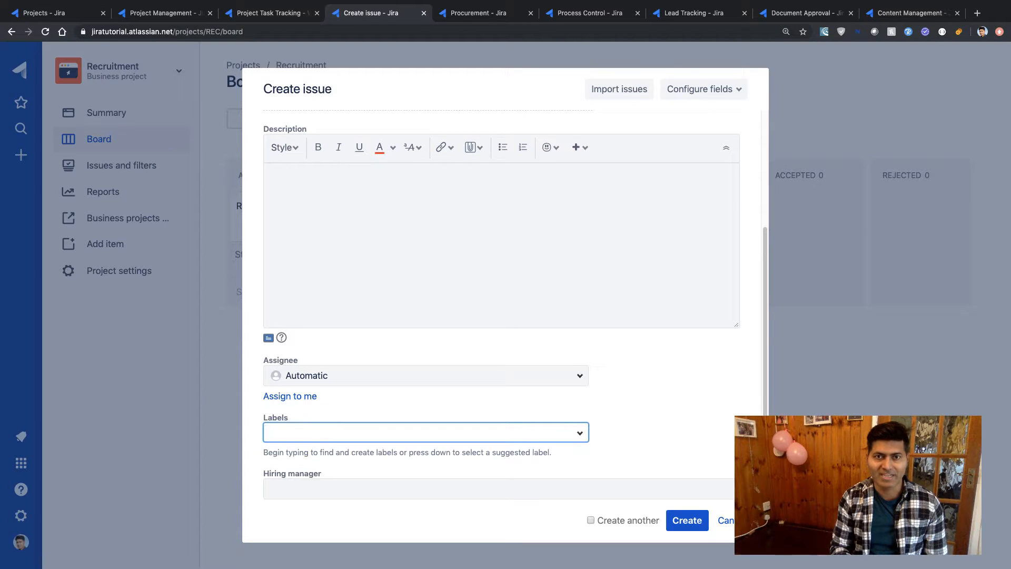
type("Software ")
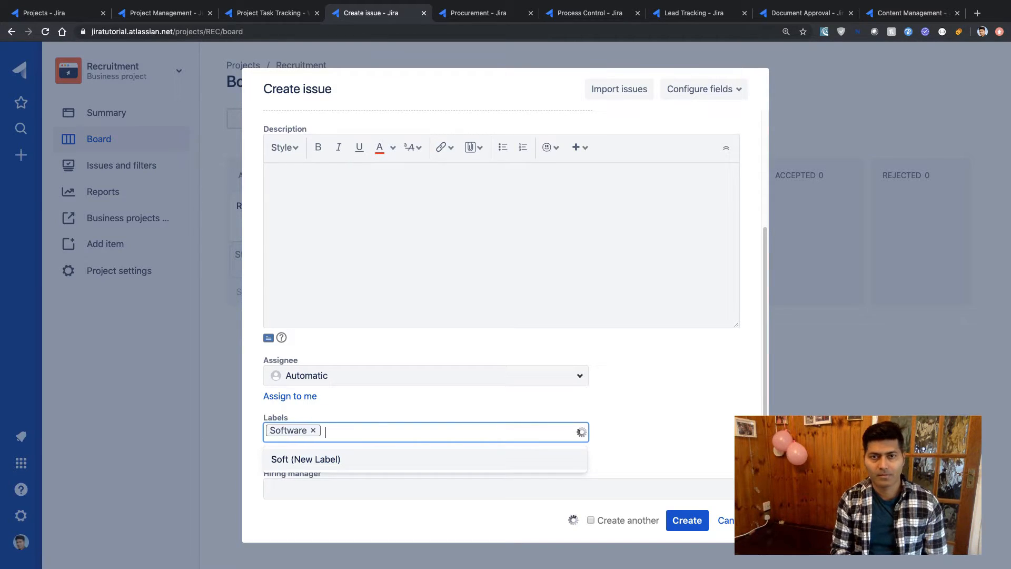
type("Development")
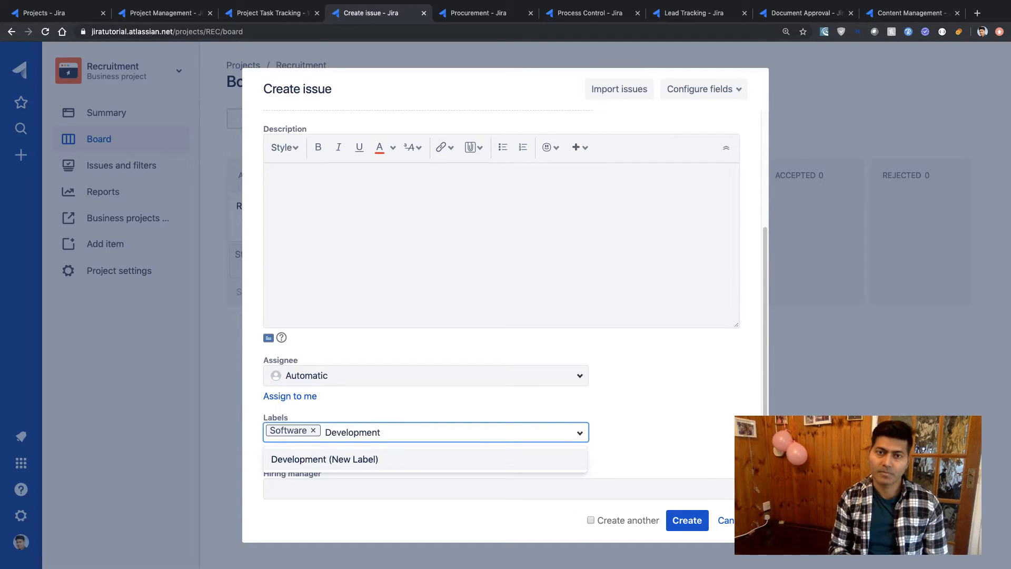
type(" Sev")
key("BackSpace")
type("nior")
key("Tab")
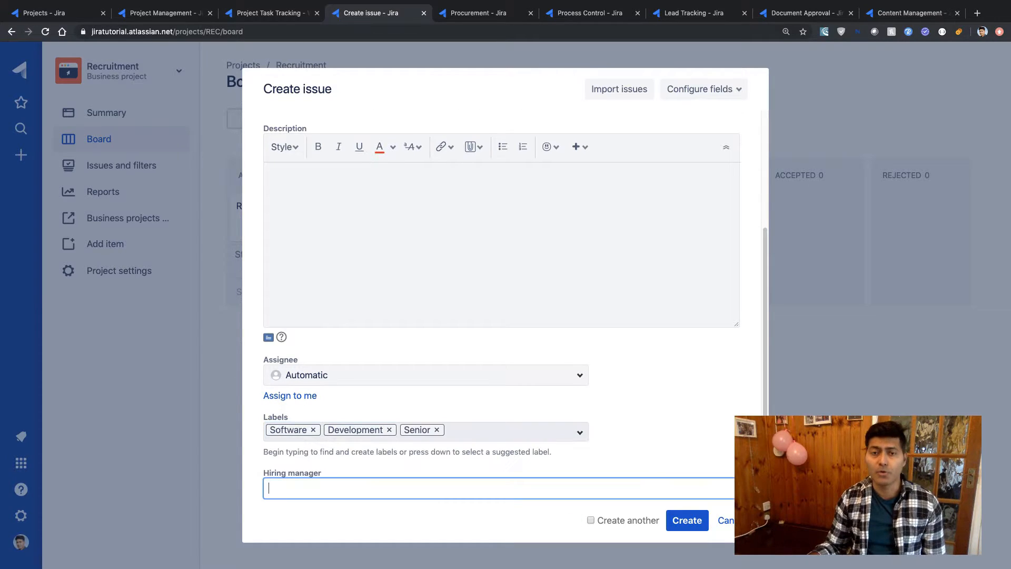
Step: Set hiring manager, department Software Division, job role Senior Software Java Developer, and create REC-2
scroll(535, 481, "down", 3)
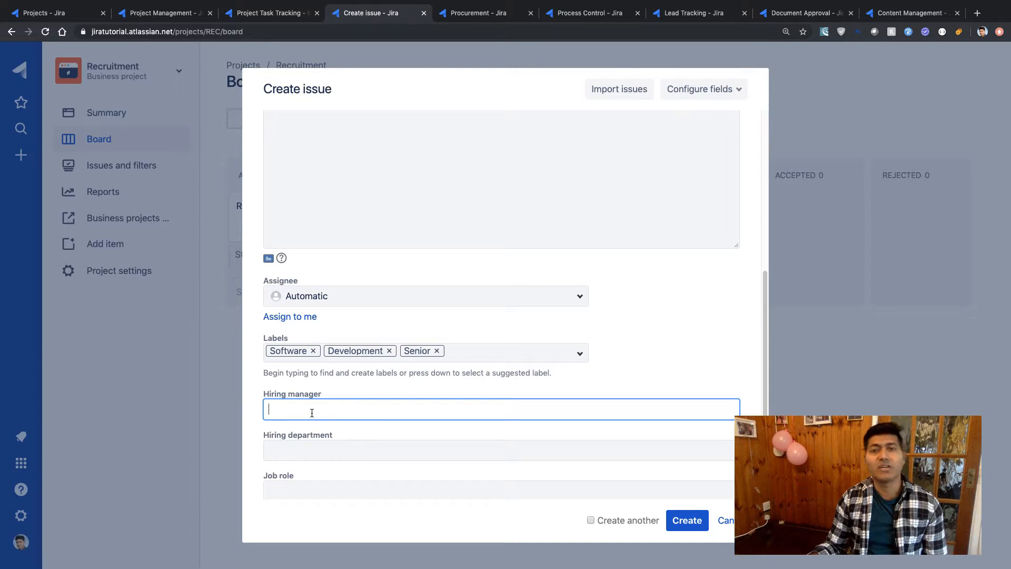
type("R")
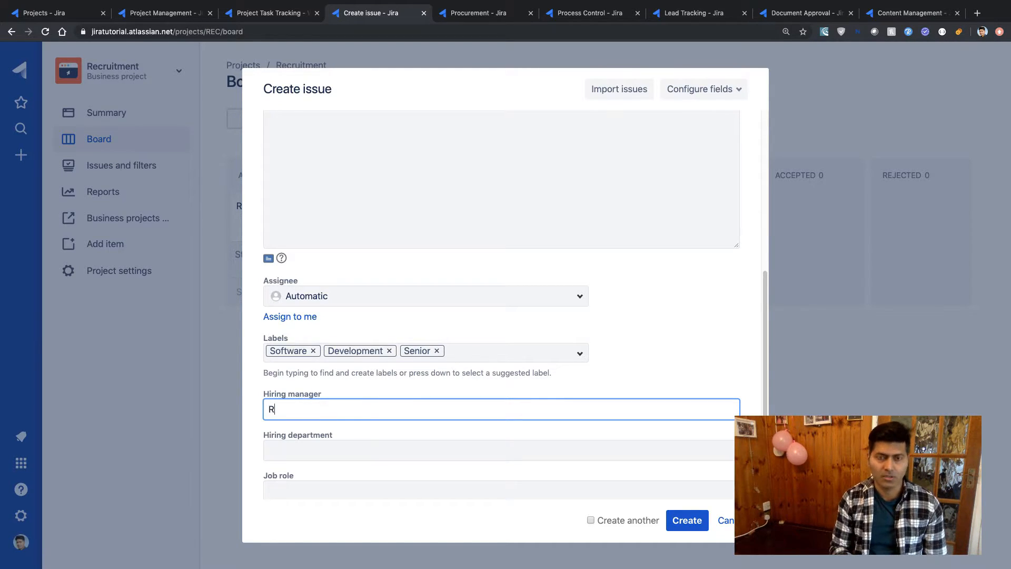
type("avi ")
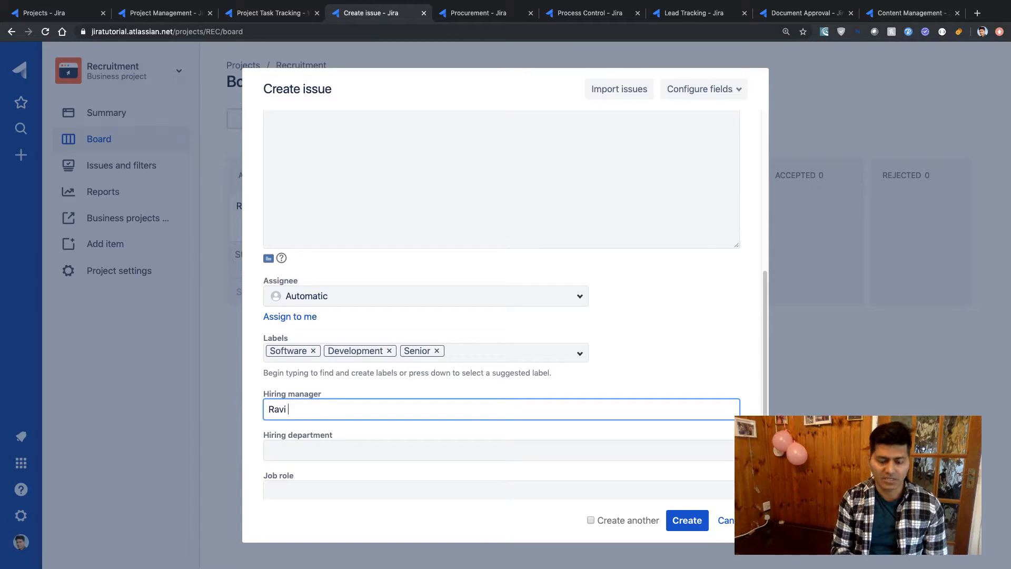
type("Sagar")
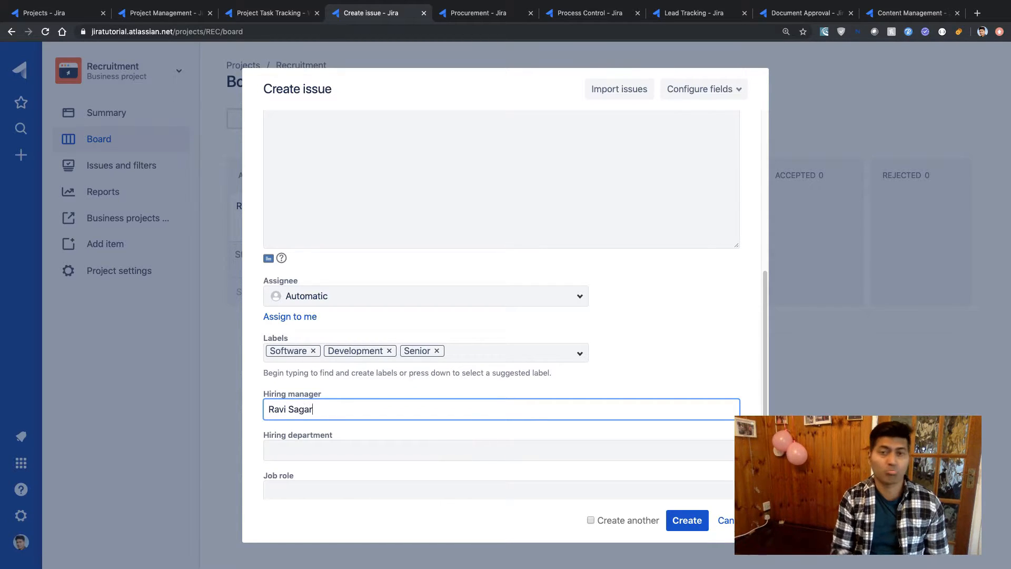
key("Tab")
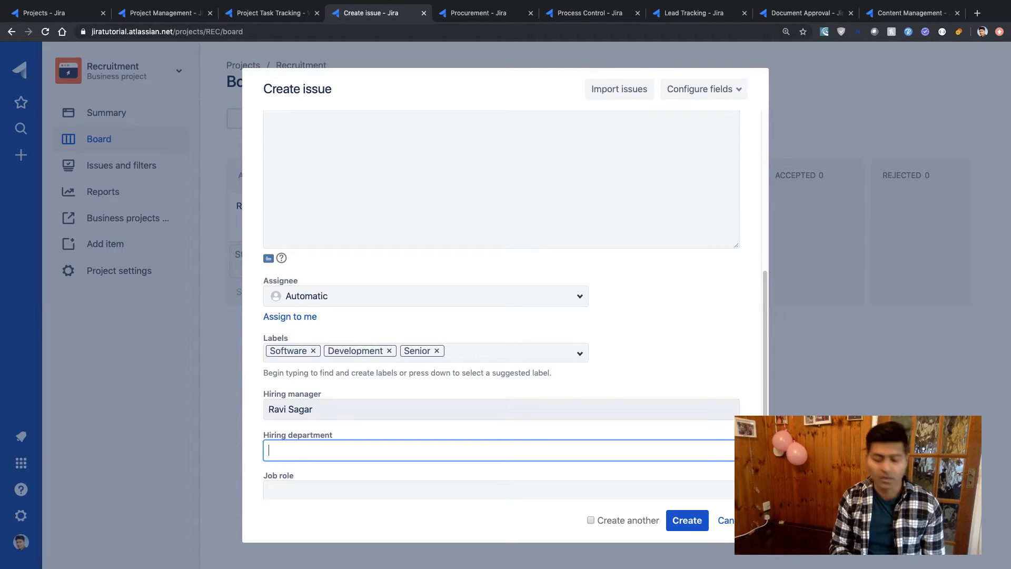
type("Software ")
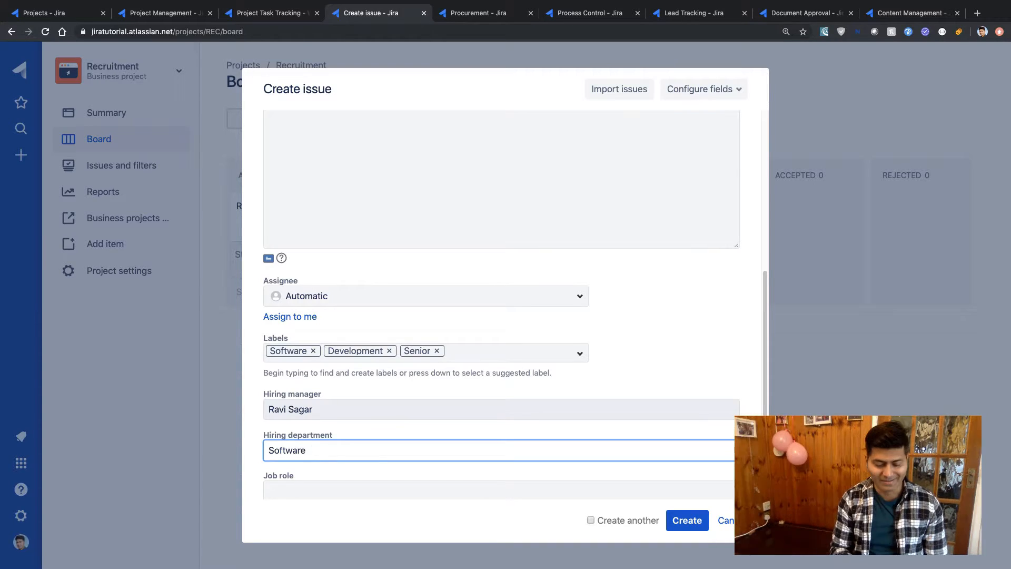
type("Division")
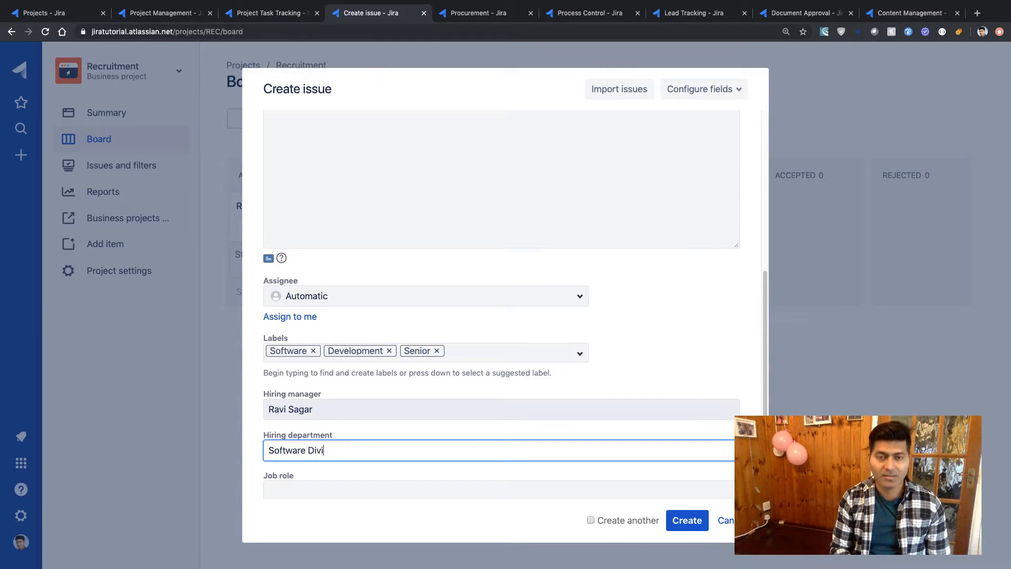
key("BackSpace")
key("BackSpace")
key("BackSpace")
key("BackSpace")
type("sion")
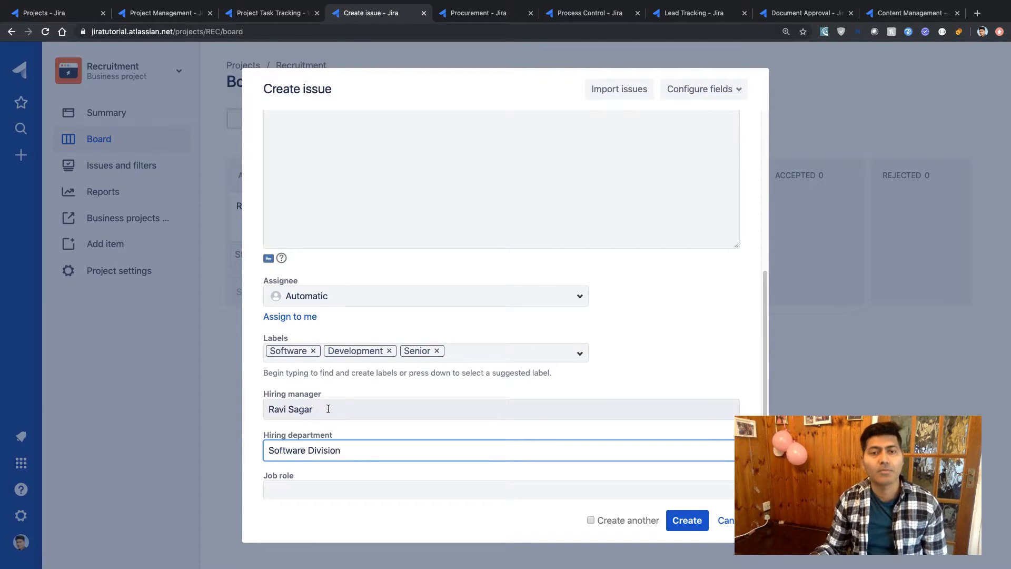
scroll(343, 406, "down", 1)
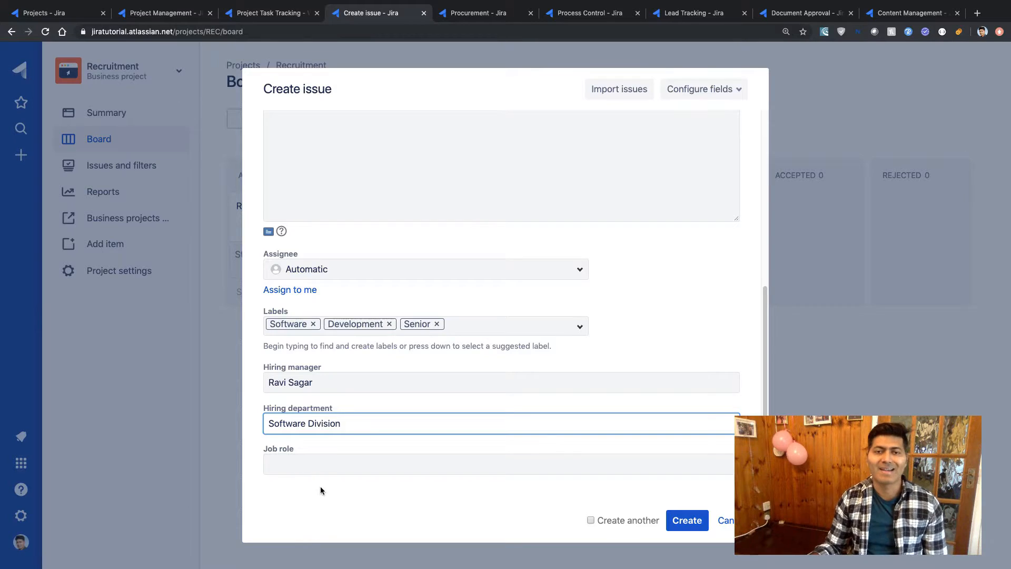
left_click(328, 463)
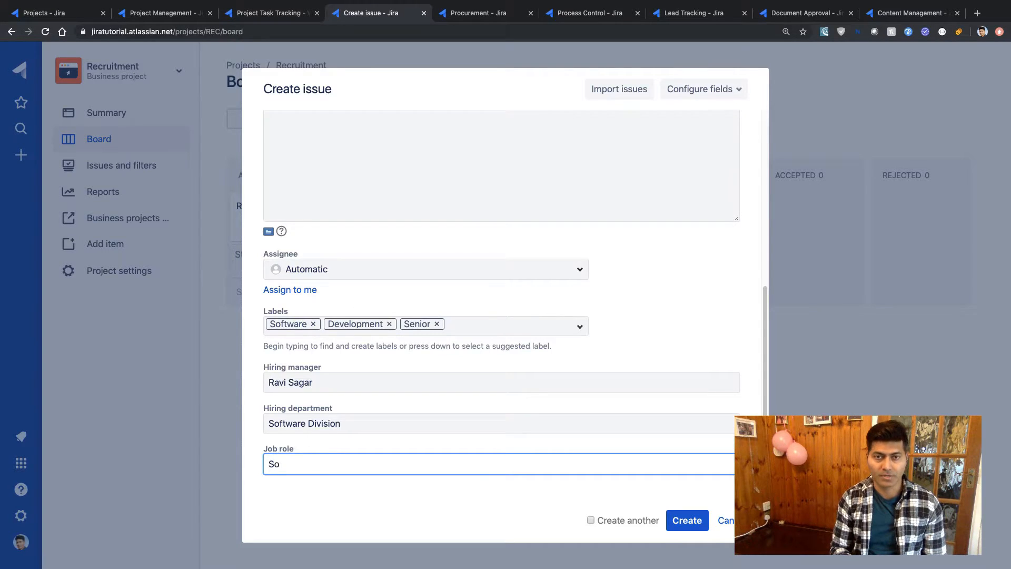
key("BackSpace")
type("enior So")
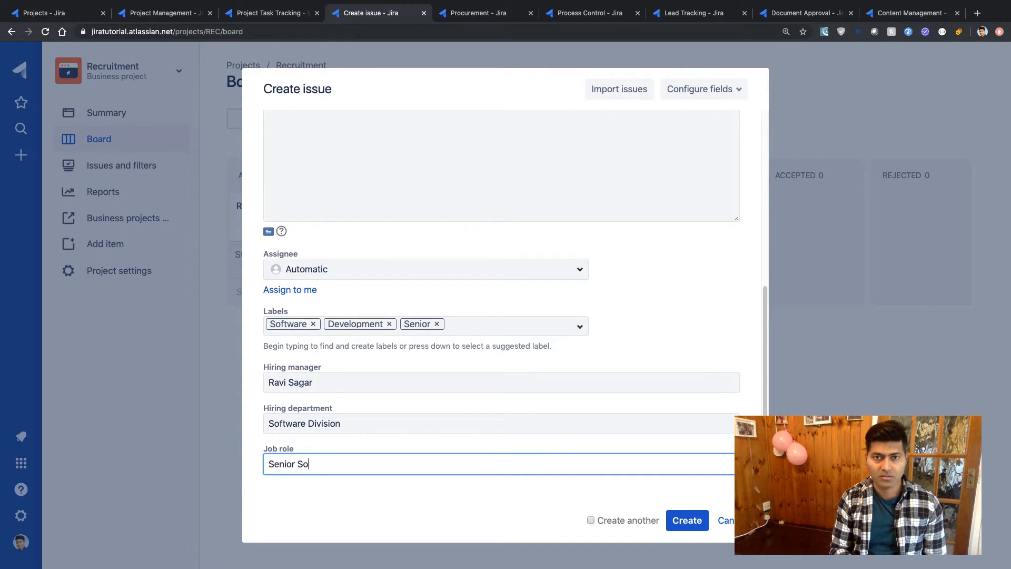
type("ftwar")
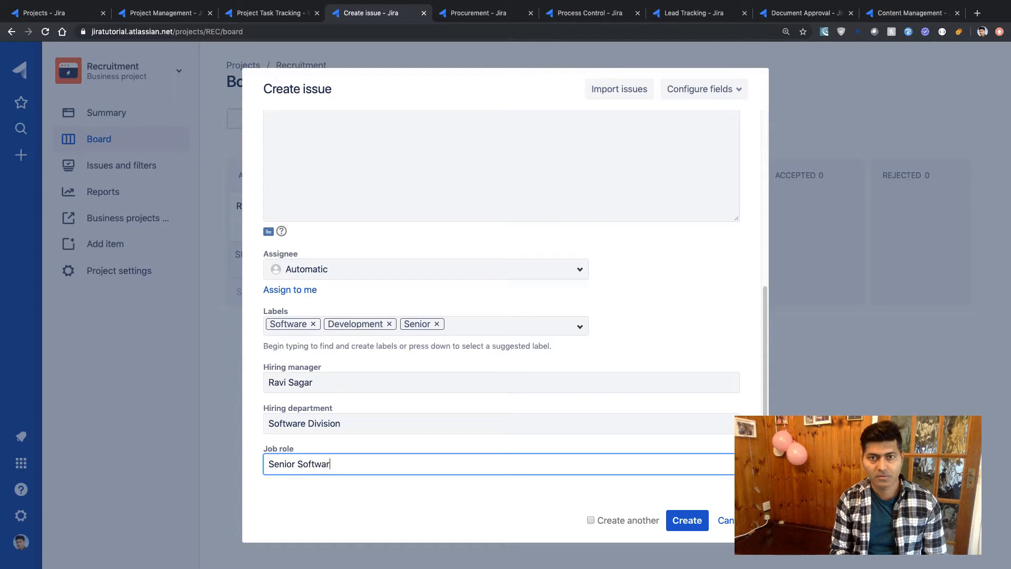
type("e Java")
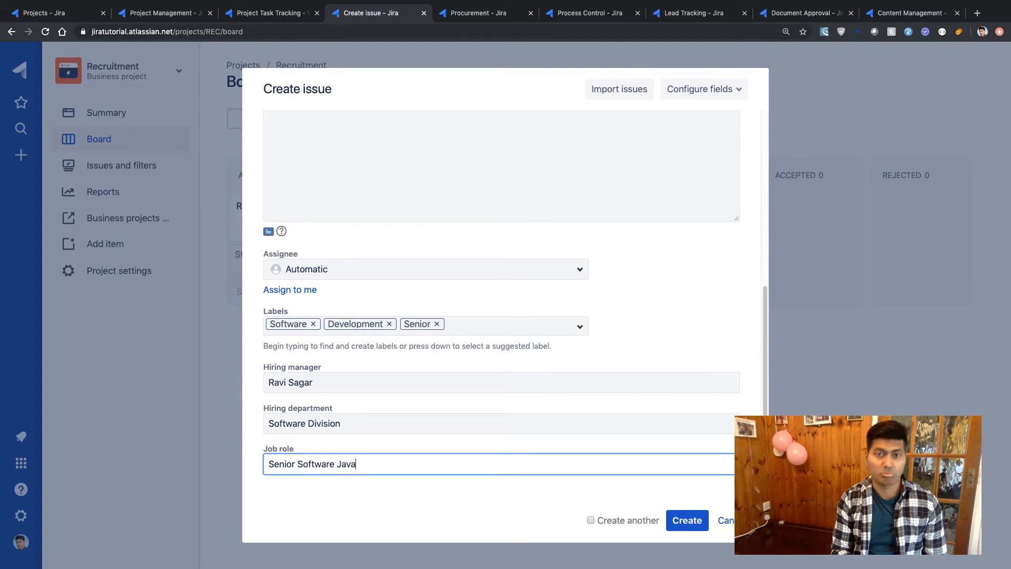
type(" Develop")
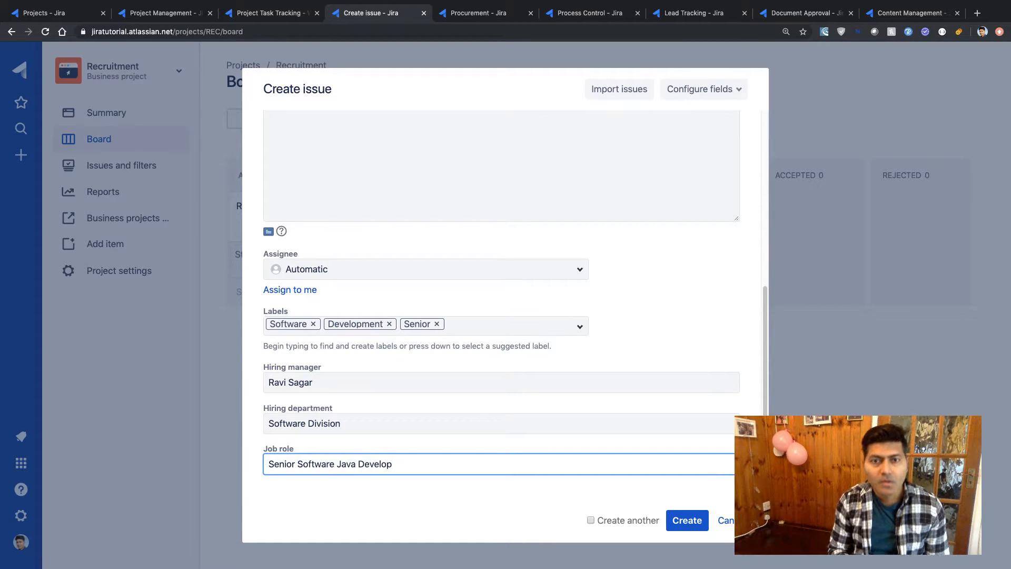
type("er")
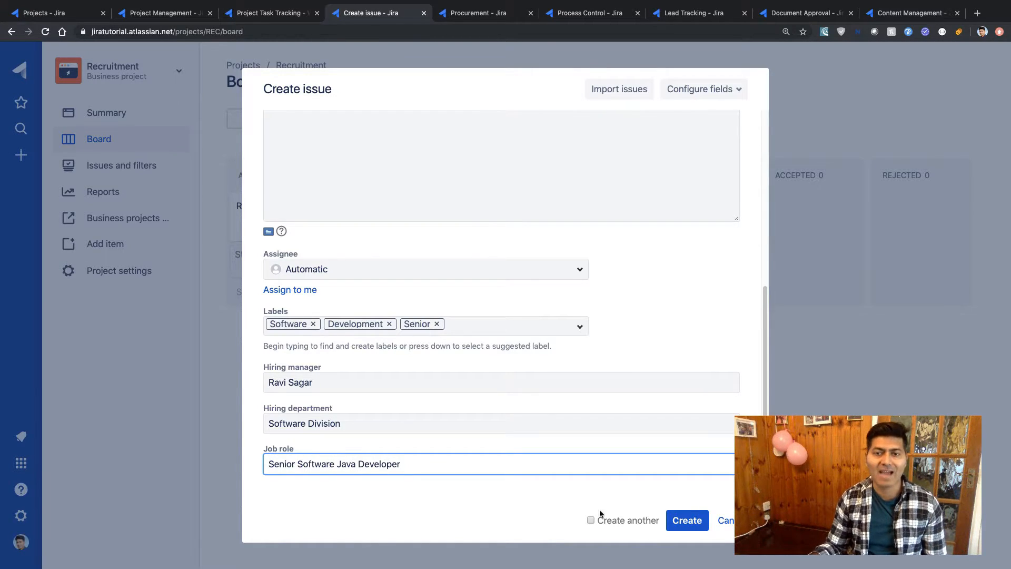
left_click(688, 520)
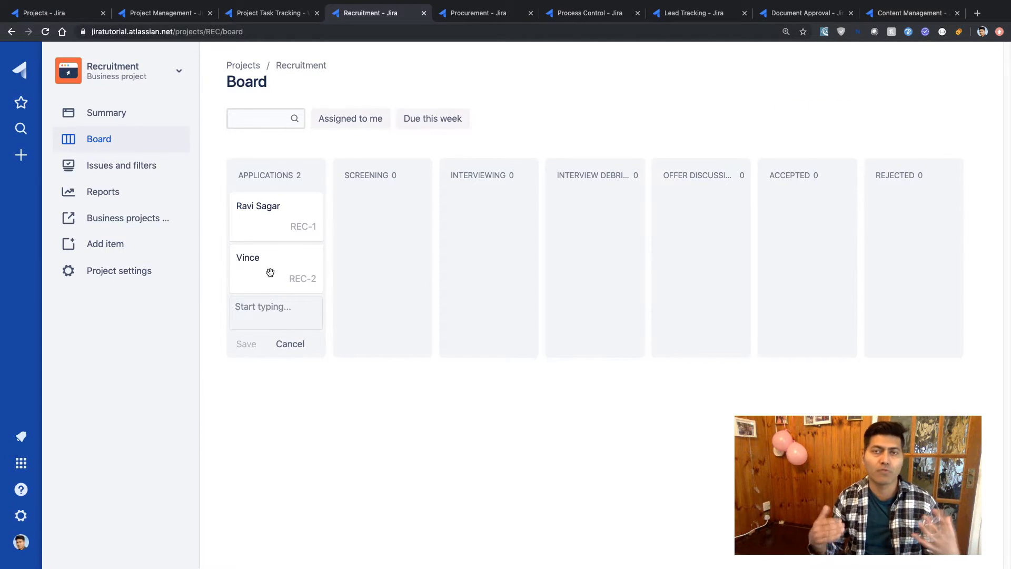
Step: Move REC-2 via Screening into Interviewing and open its issue details
left_click_drag(270, 272, 473, 274)
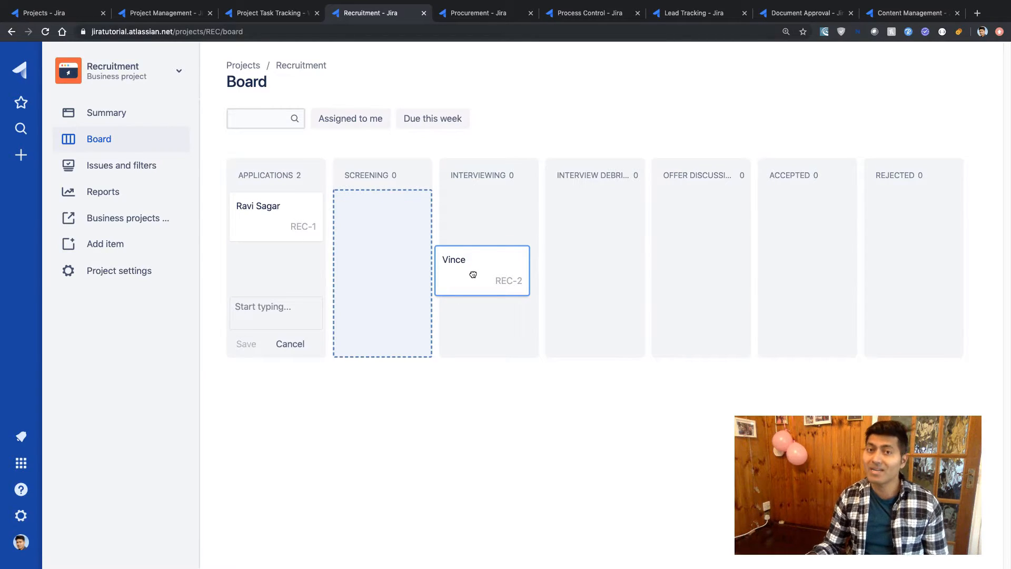
left_click_drag(472, 274, 358, 278)
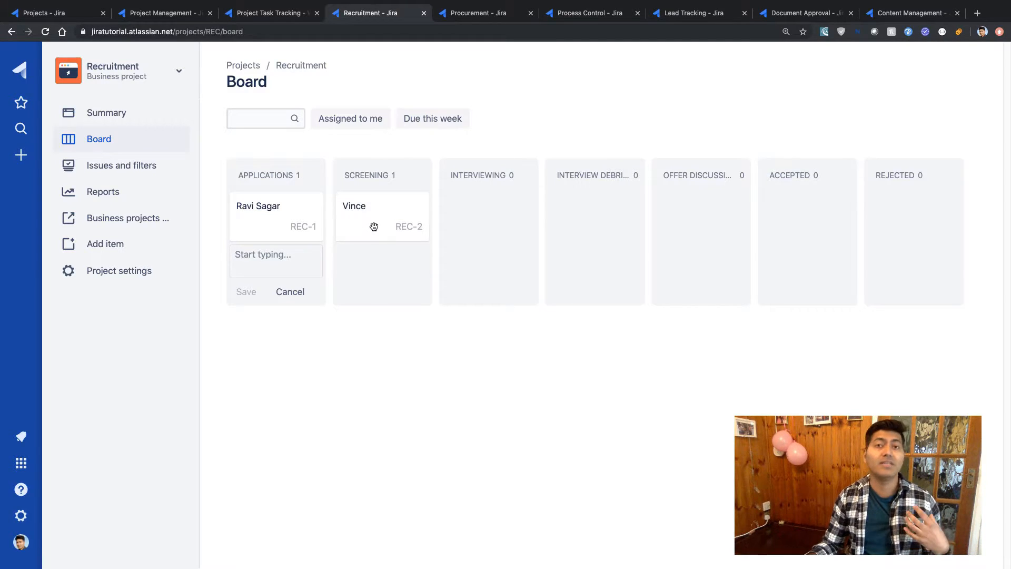
left_click_drag(374, 226, 391, 238)
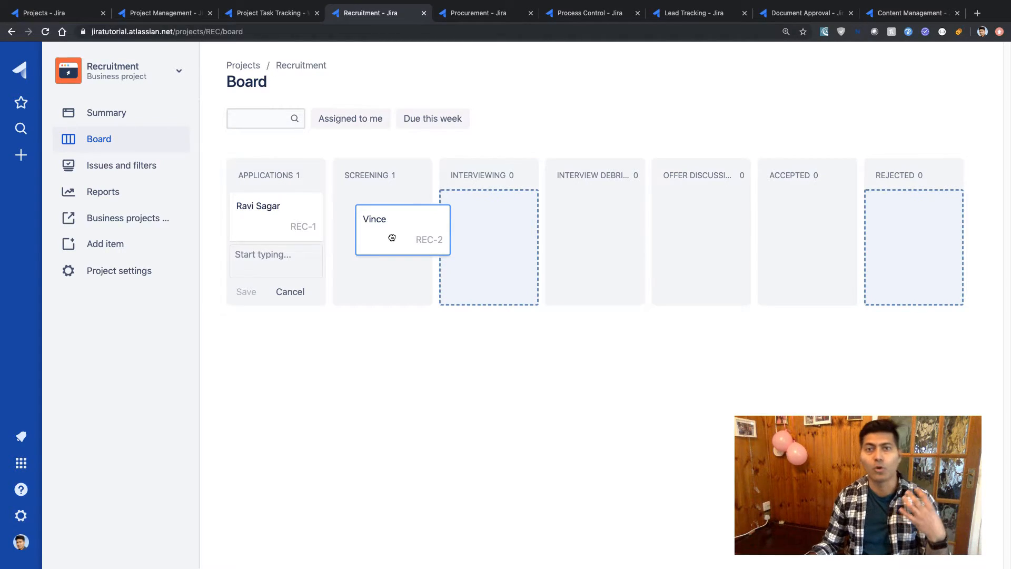
left_click_drag(391, 237, 468, 245)
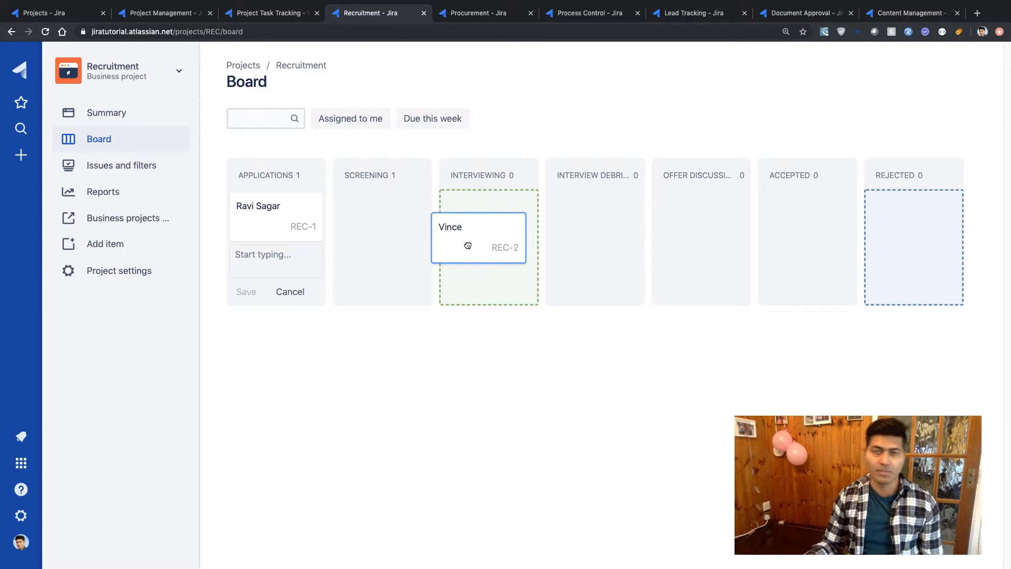
left_click_drag(468, 245, 476, 239)
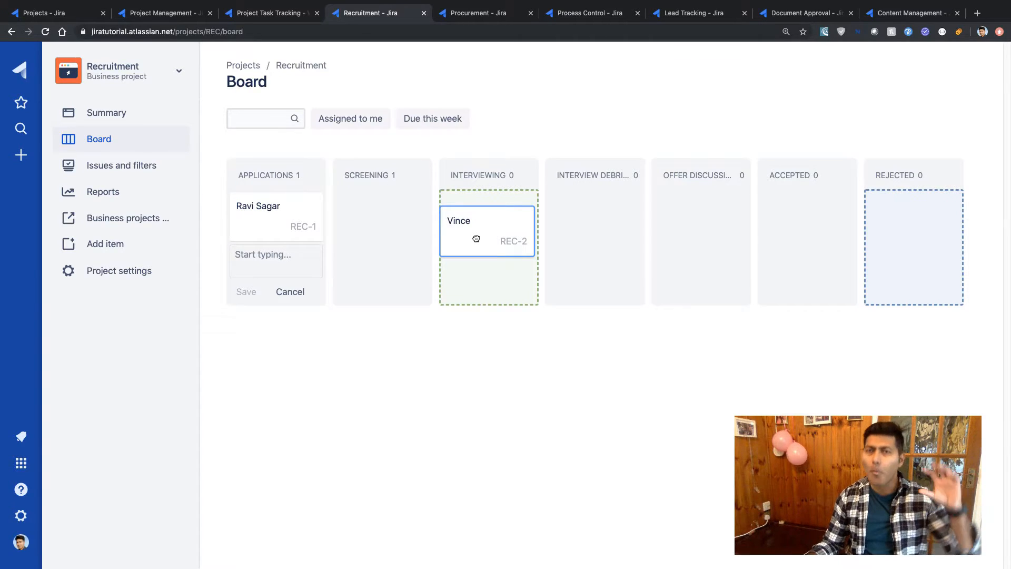
left_click_drag(476, 238, 475, 237)
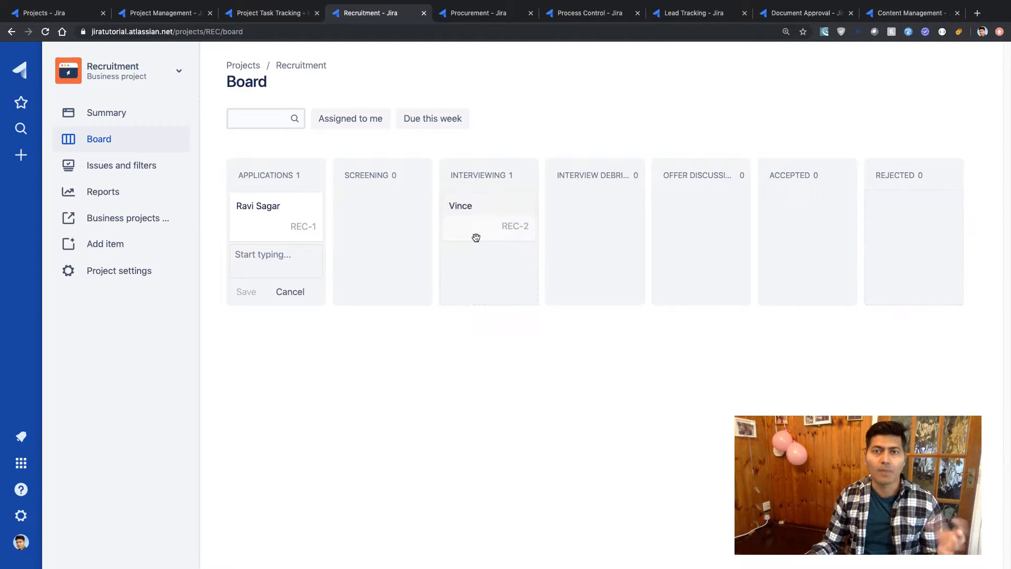
left_click(463, 206)
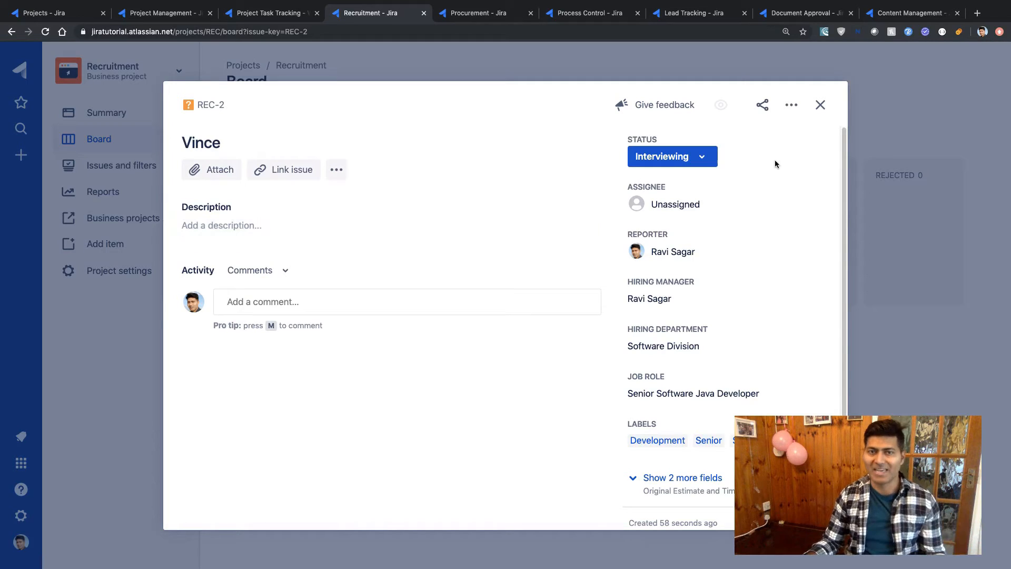
Step: Comment "I am doing the interview today." on REC-2, then close it back to the board
left_click(371, 314)
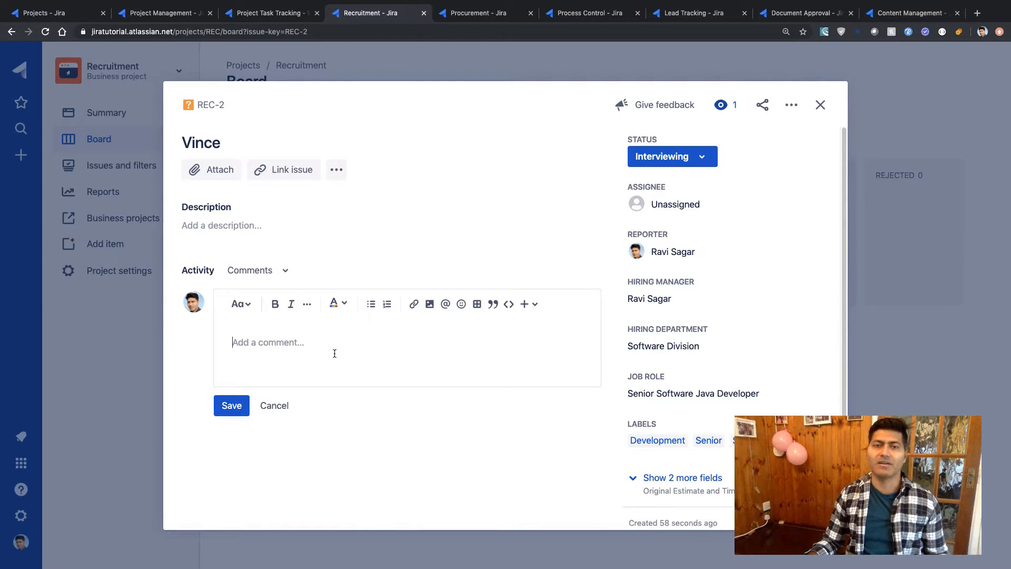
type("I am ")
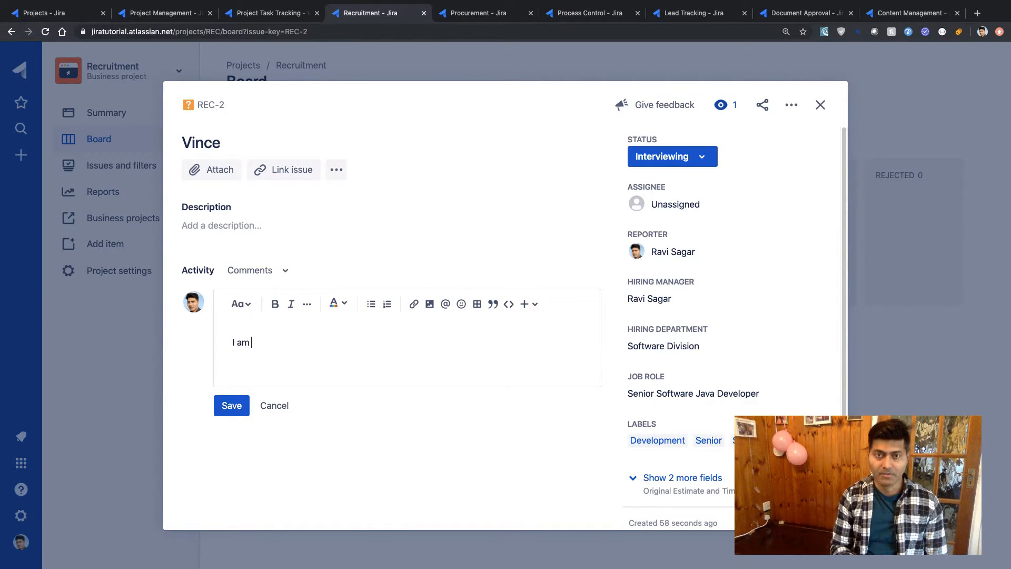
type("doing this")
key("BackSpace")
key("BackSpace")
key("BackSpace")
type("e inter")
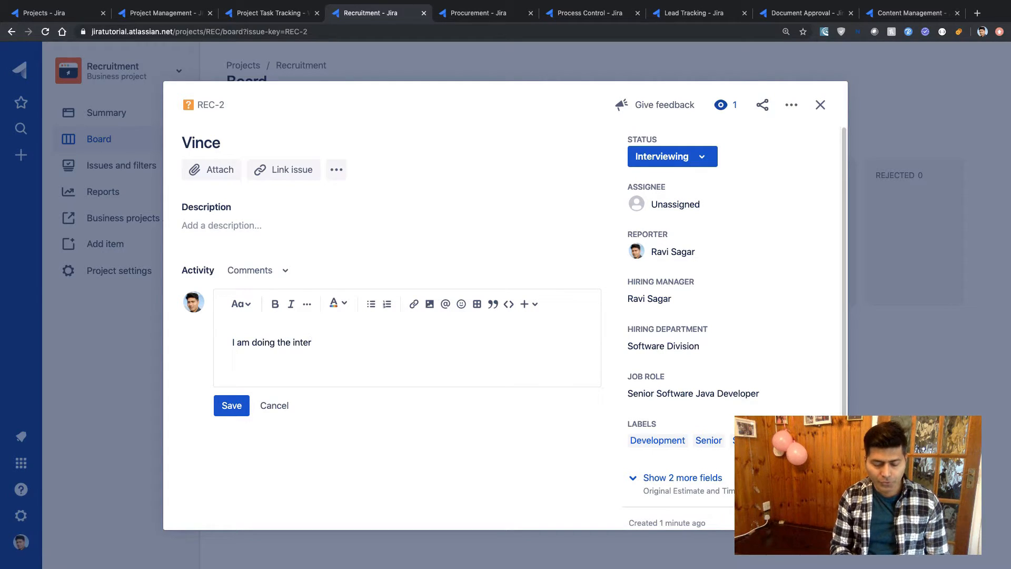
type("view today.")
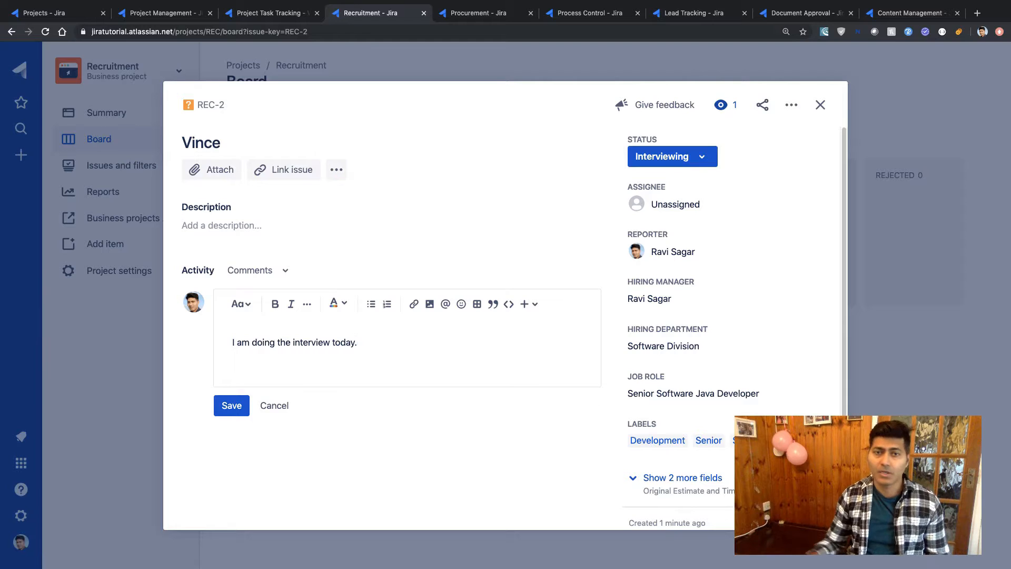
left_click(235, 413)
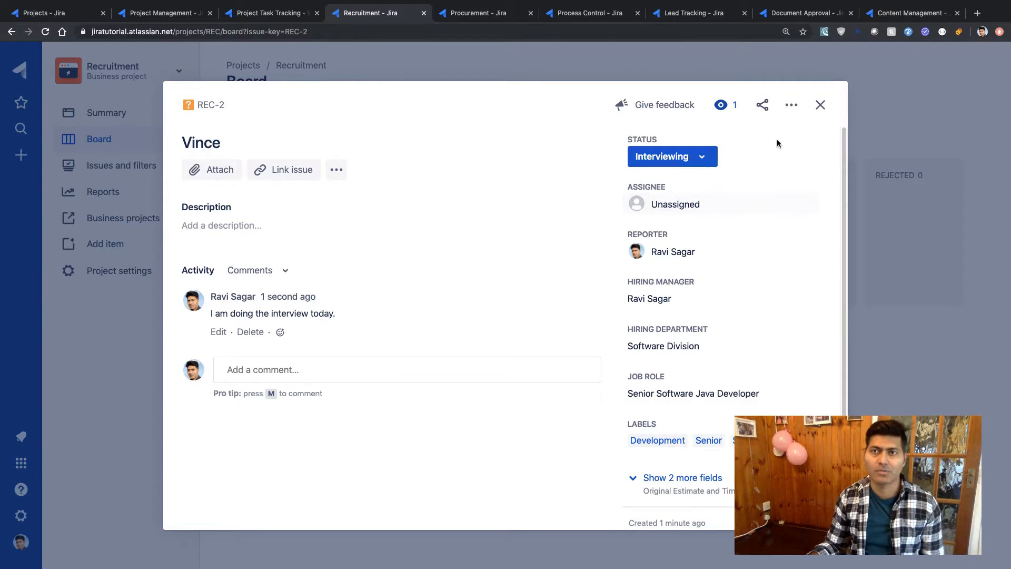
left_click(821, 105)
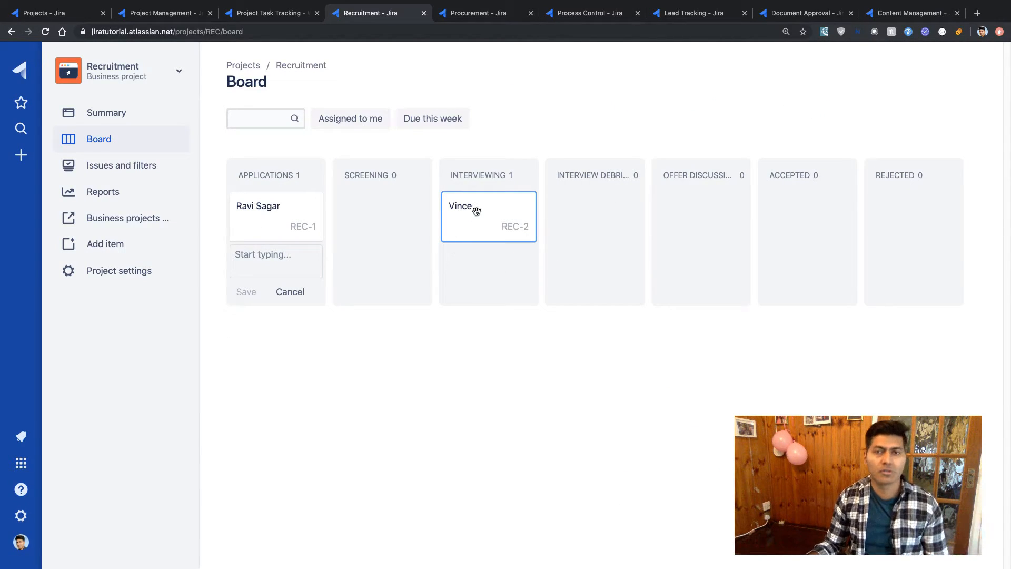
Step: Move REC-2 through Interview Debrief into Rejected, then switch to the Procurement board
left_click_drag(476, 211, 577, 256)
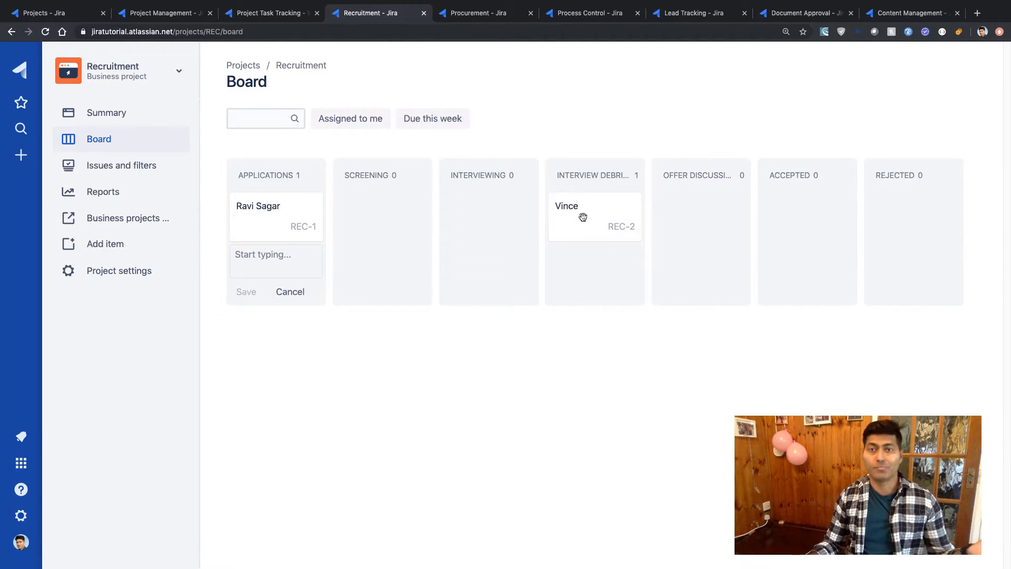
left_click_drag(586, 213, 895, 225)
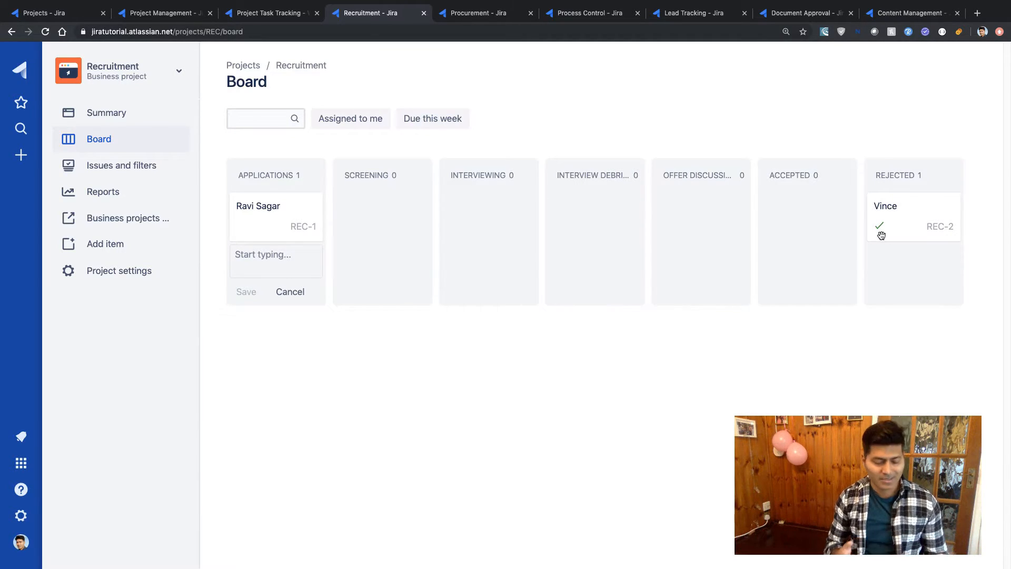
key("ctrl+Tab")
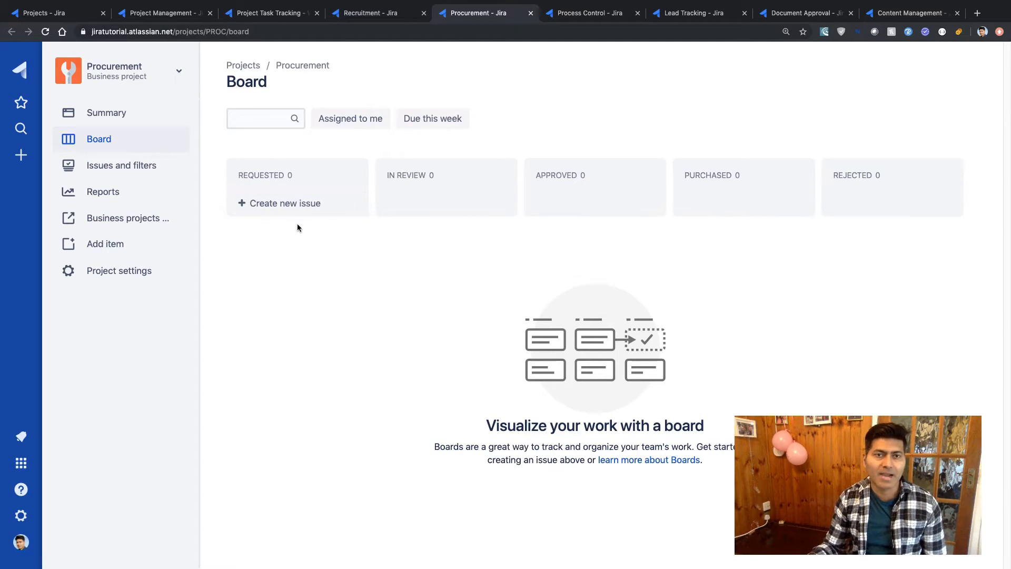
Step: Review Procurement's issue types, the single Order type, then its Procurement Workflow settings
left_click(128, 269)
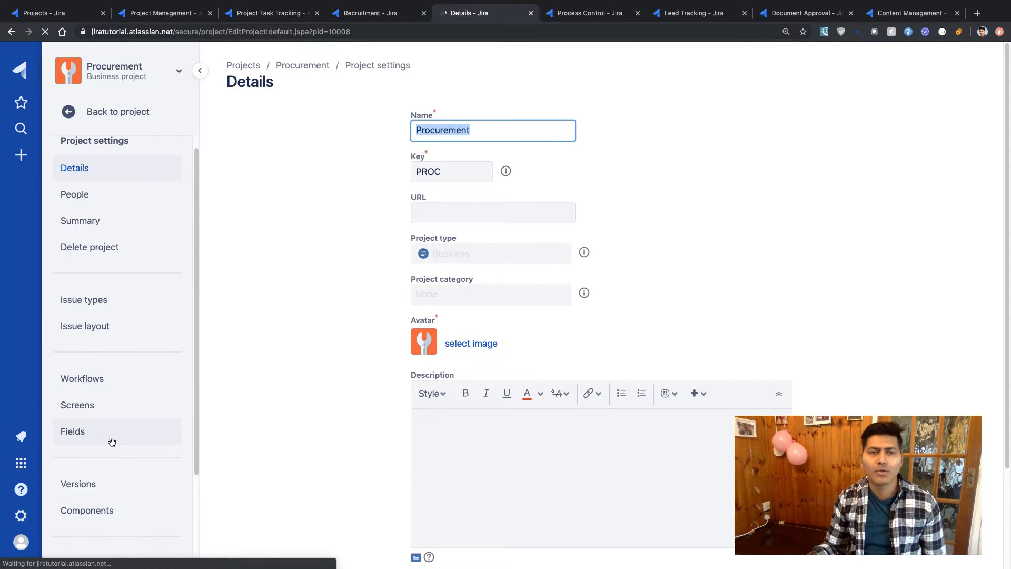
scroll(110, 439, "down", 1)
scroll(111, 426, "down", 1)
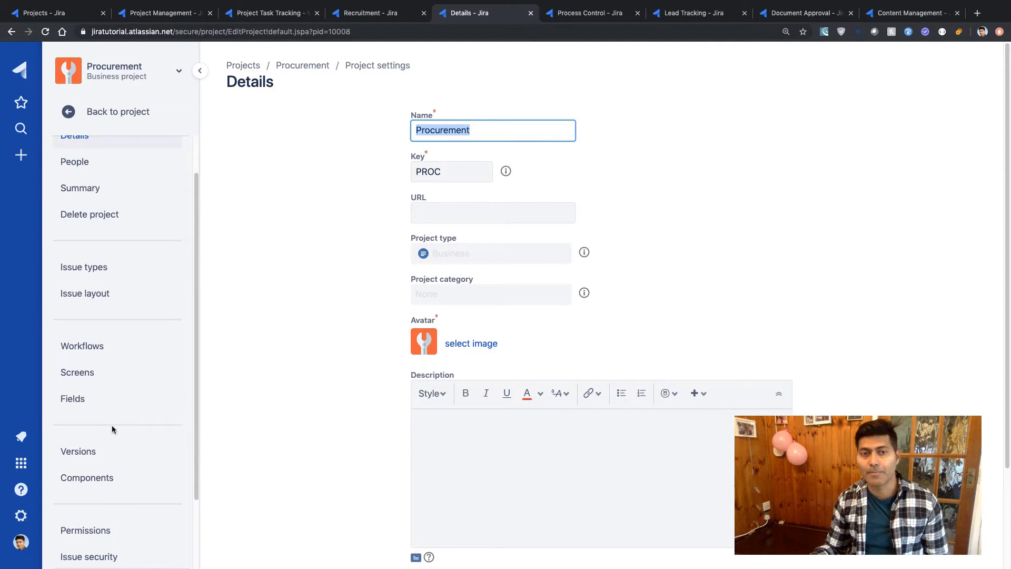
left_click(98, 274)
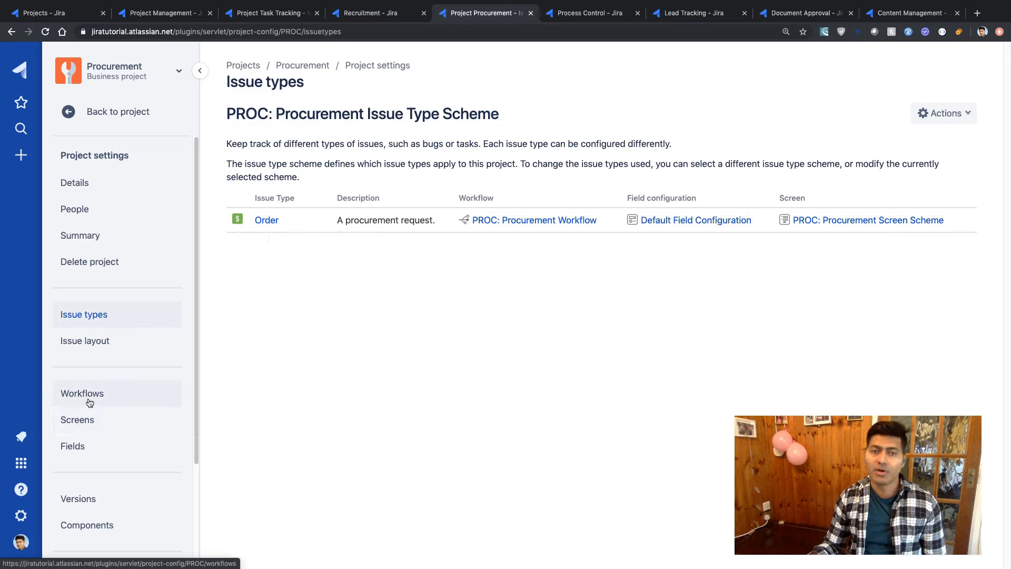
left_click(65, 398)
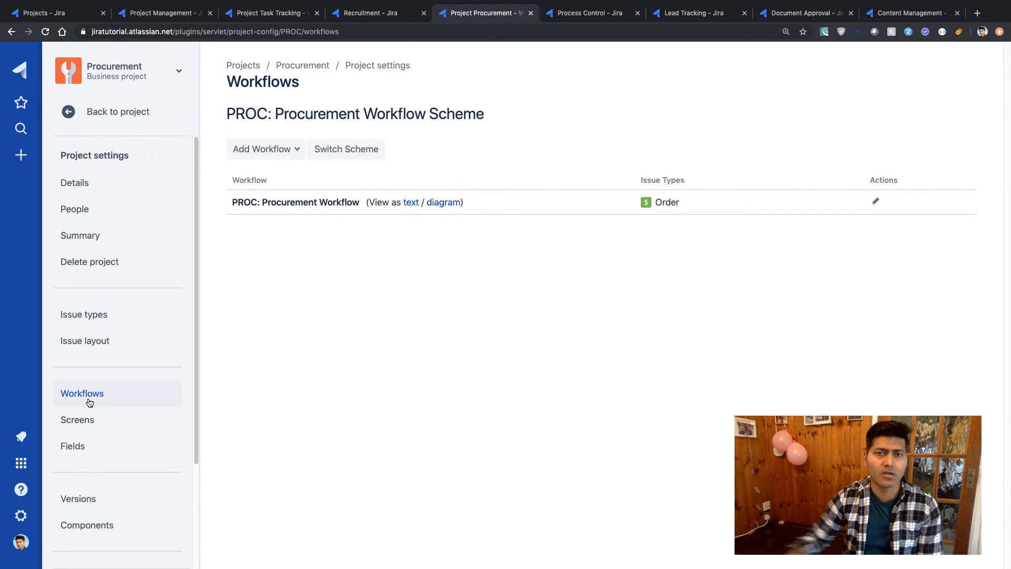
left_click(449, 202)
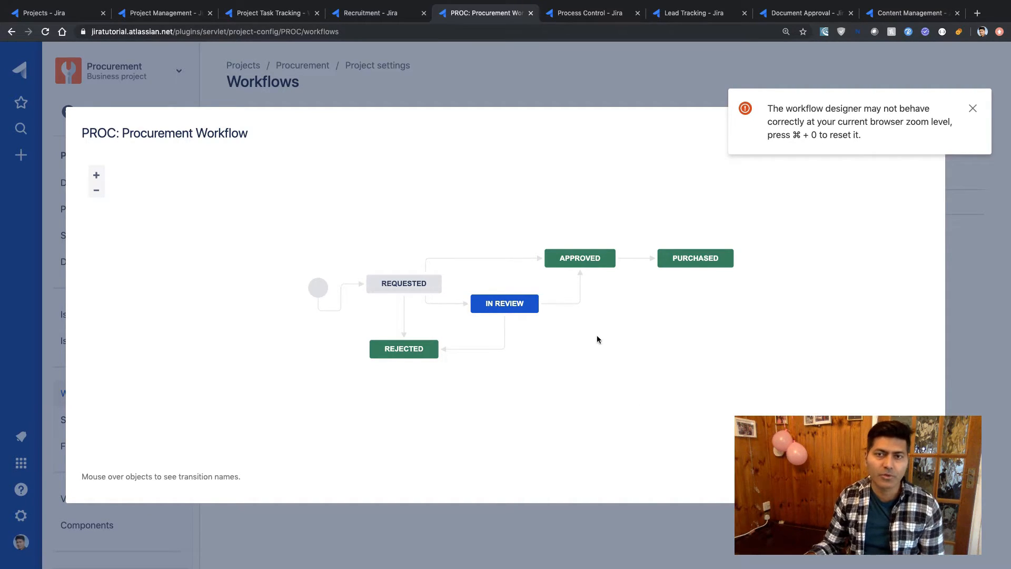
mouse_move(715, 259)
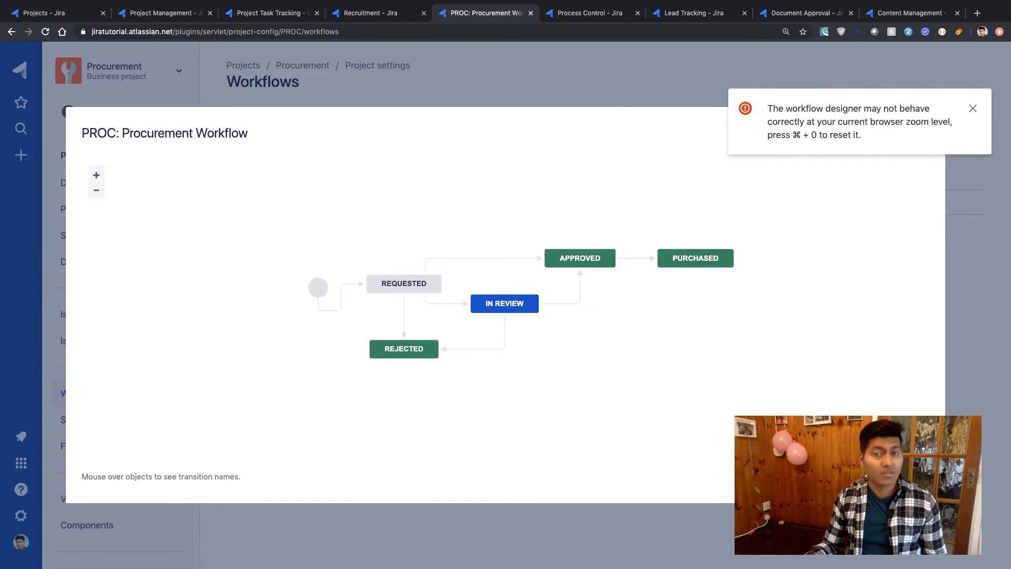
left_click(912, 476)
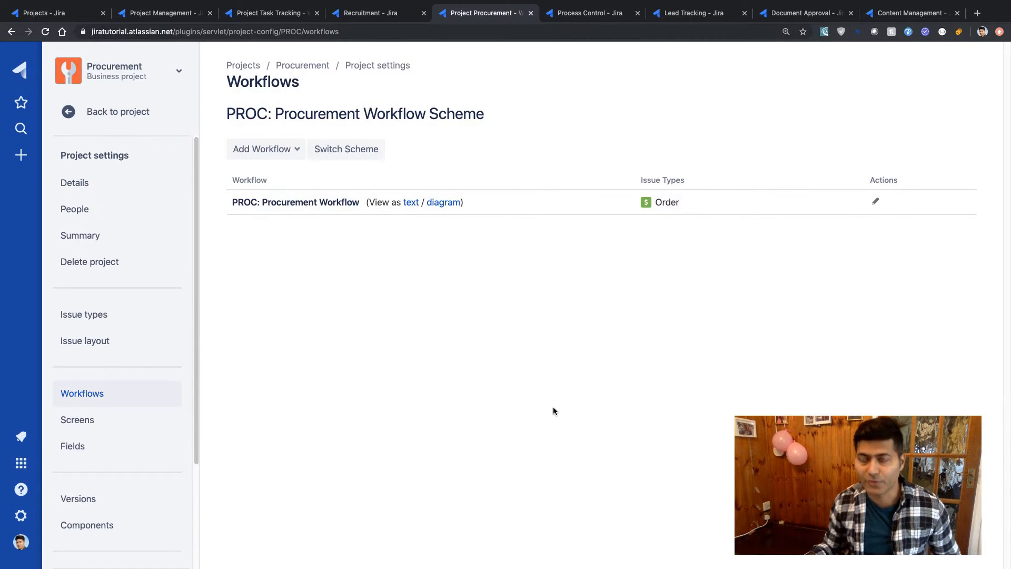
Step: Switch to the Process Control project and go to its Workflows settings page
key("ctrl+Tab")
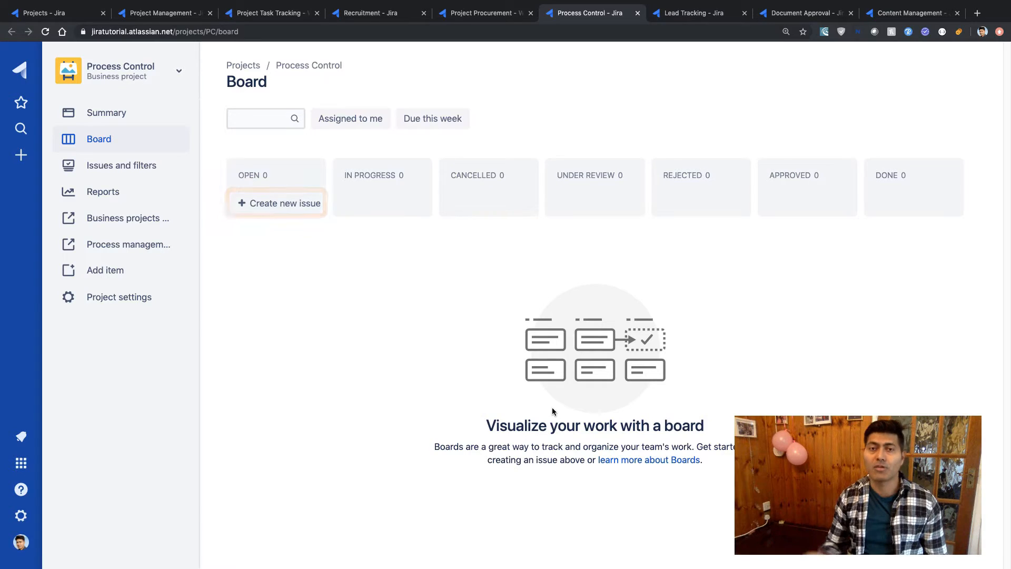
left_click(110, 300)
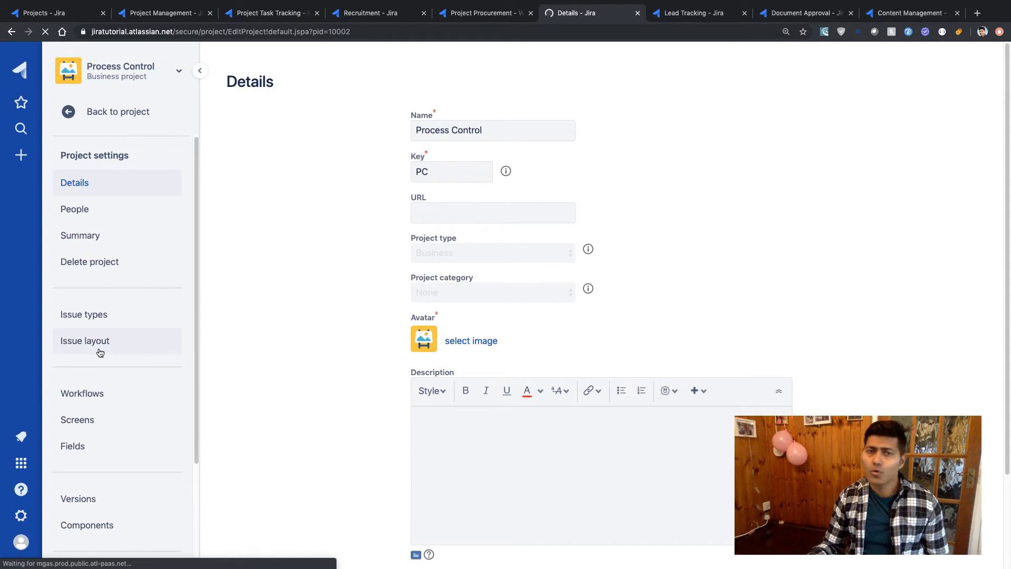
left_click(95, 397)
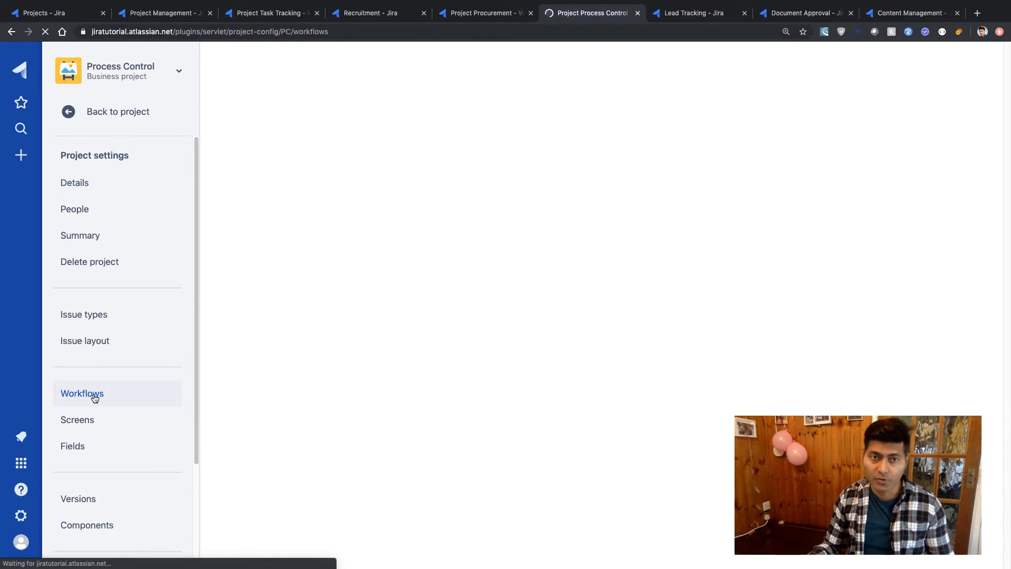
Step: Inspect the PC: Process Management Issue Type Scheme (Task, Sub-task), then return to Workflows
left_click(102, 316)
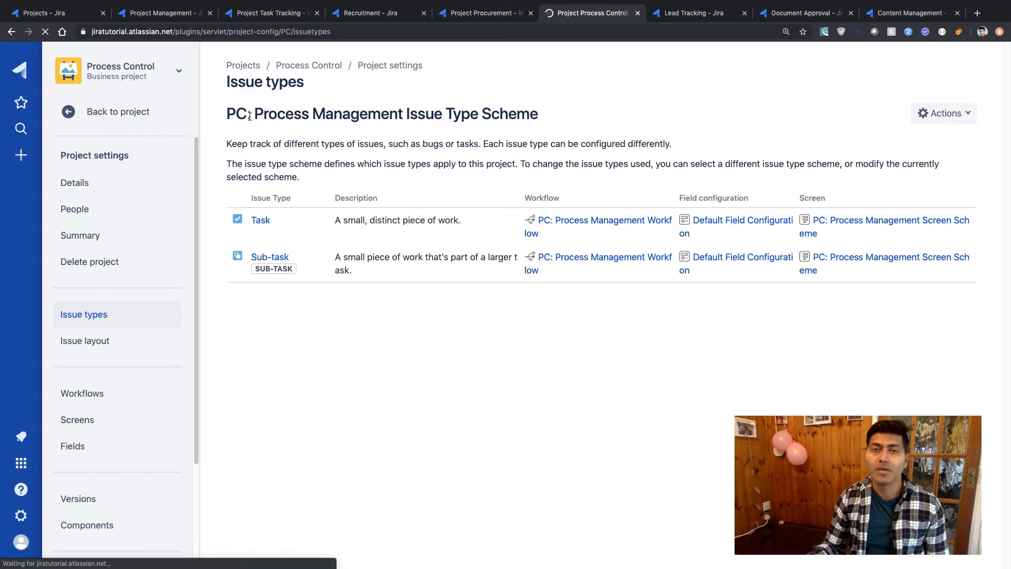
triple_click(249, 116)
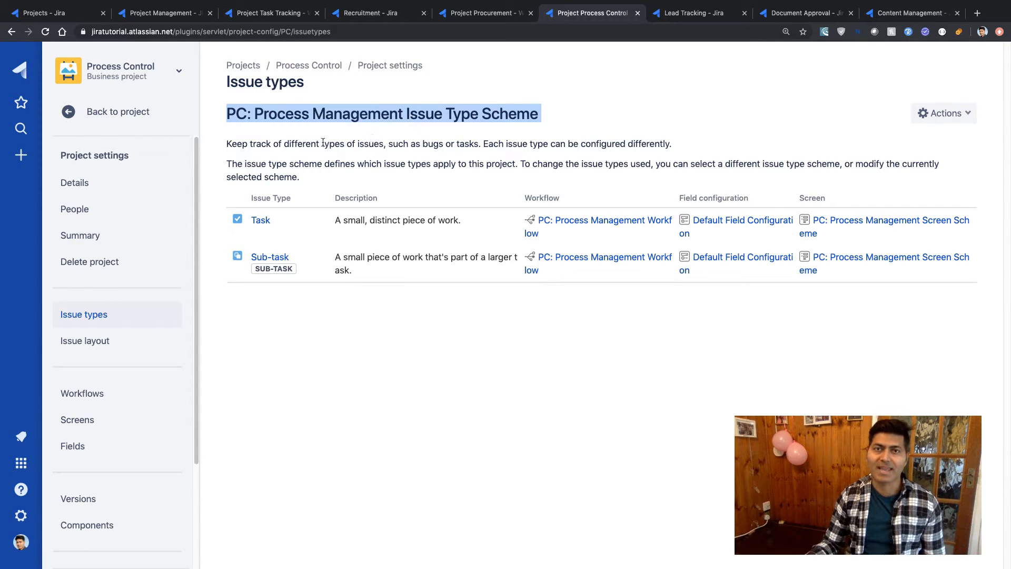
left_click(304, 123)
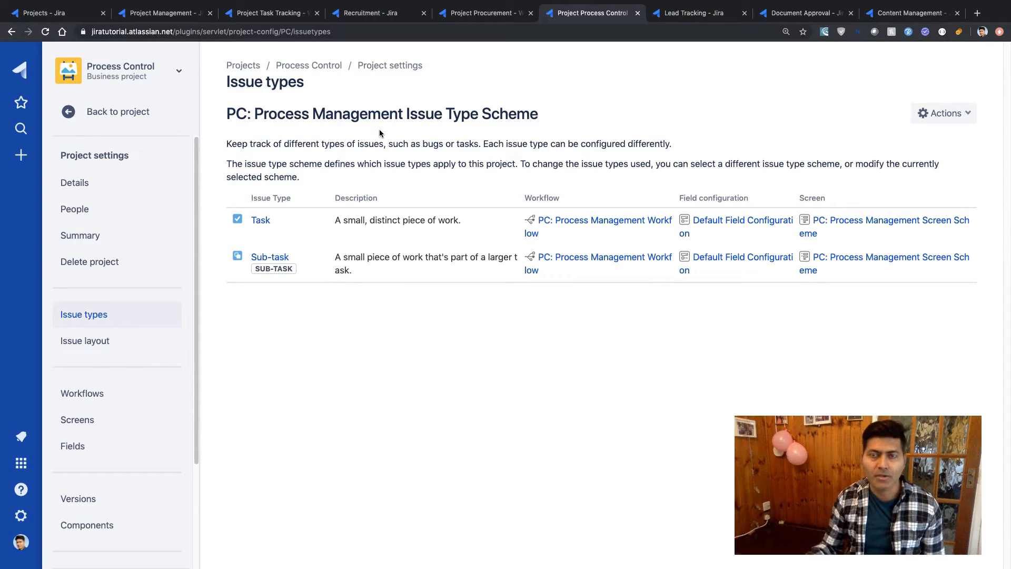
triple_click(371, 111)
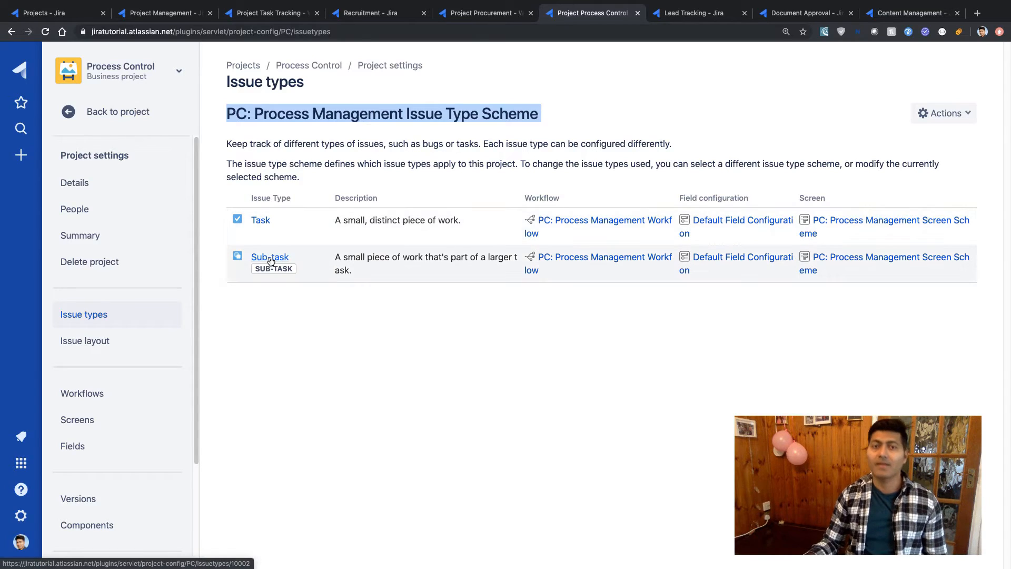
left_click(103, 394)
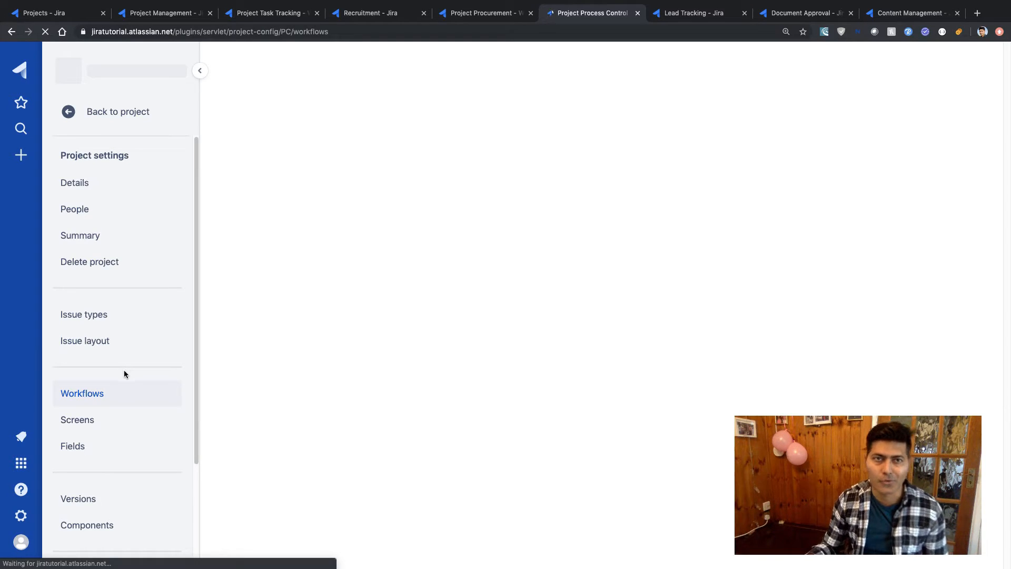
Step: View the PC: Process Management Workflow diagram from Open to Done, then go to the Lead Tracking board
left_click(463, 202)
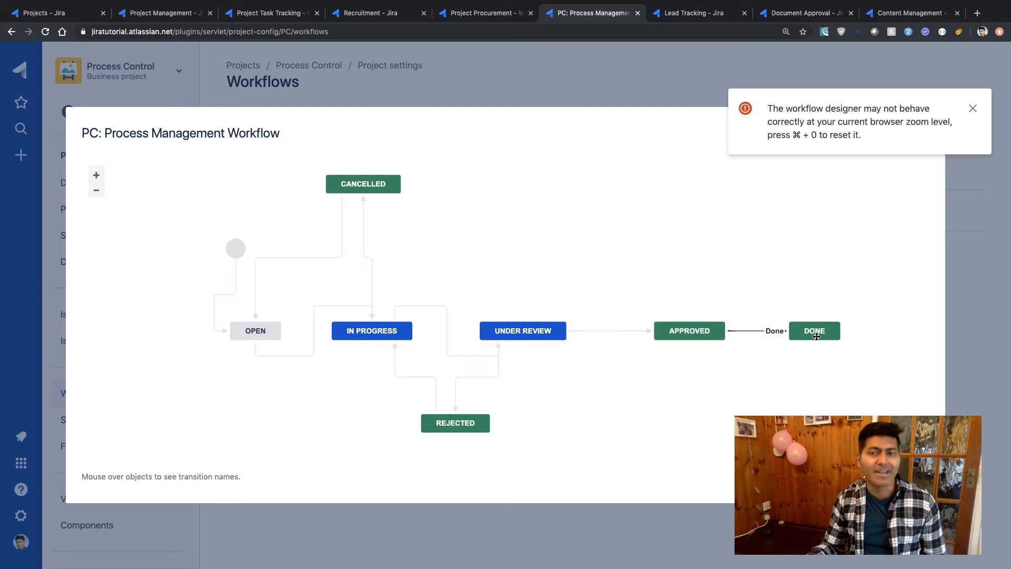
key("Escape")
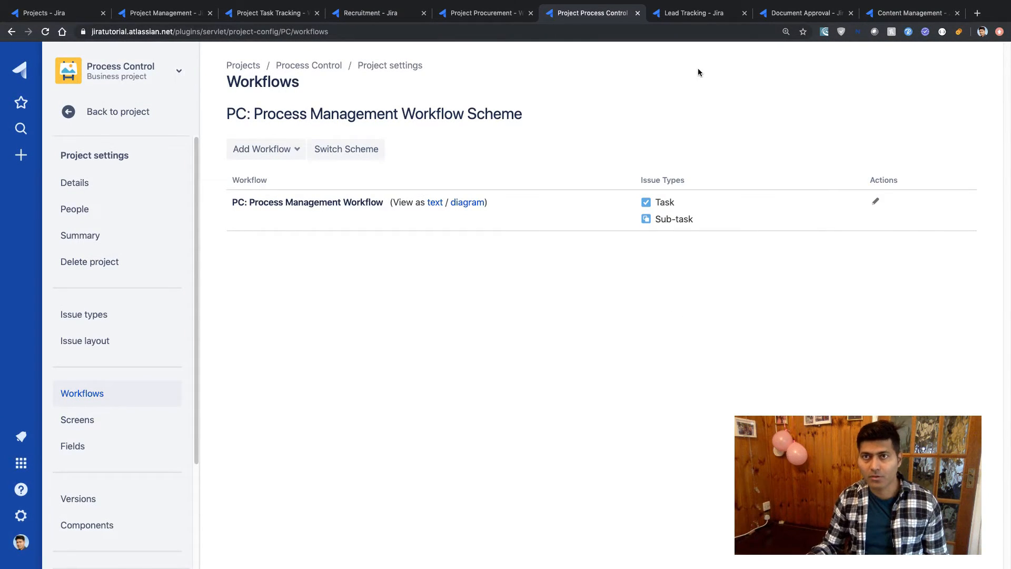
left_click(690, 12)
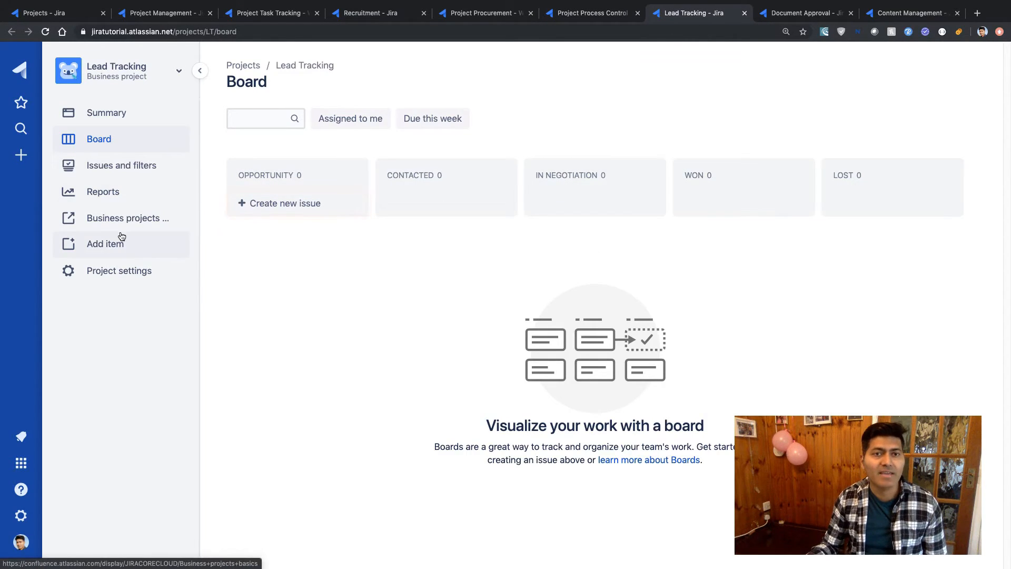
Step: Inspect the LT: Lead Tracking Workflow diagram from Lead Tracking's project settings, then close it
left_click(105, 271)
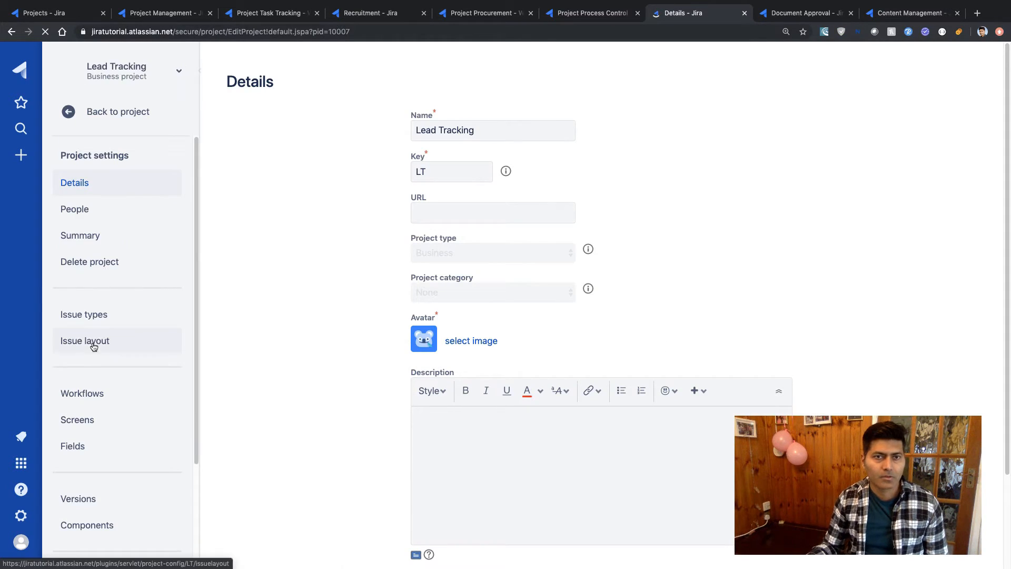
left_click(92, 317)
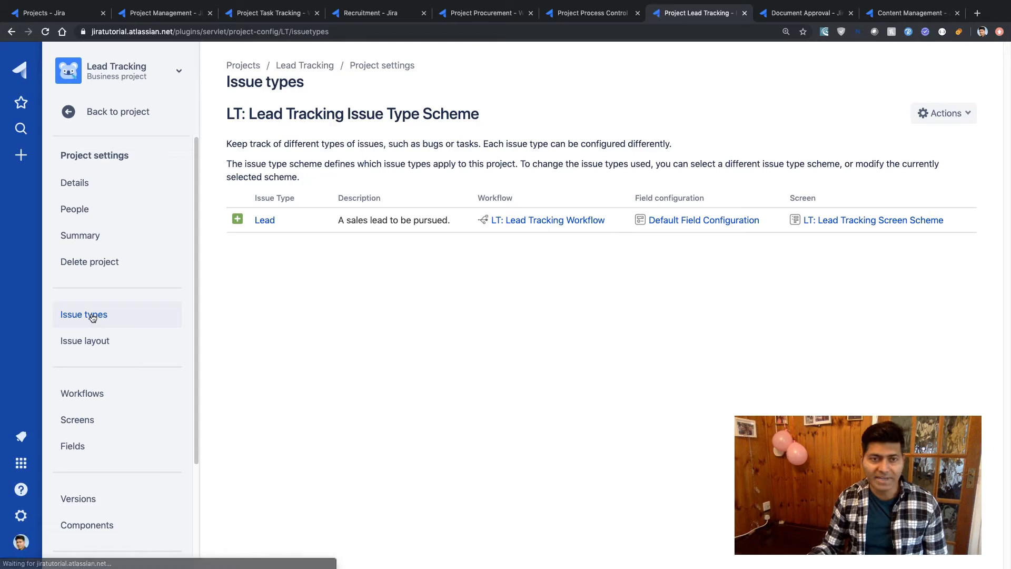
left_click(95, 393)
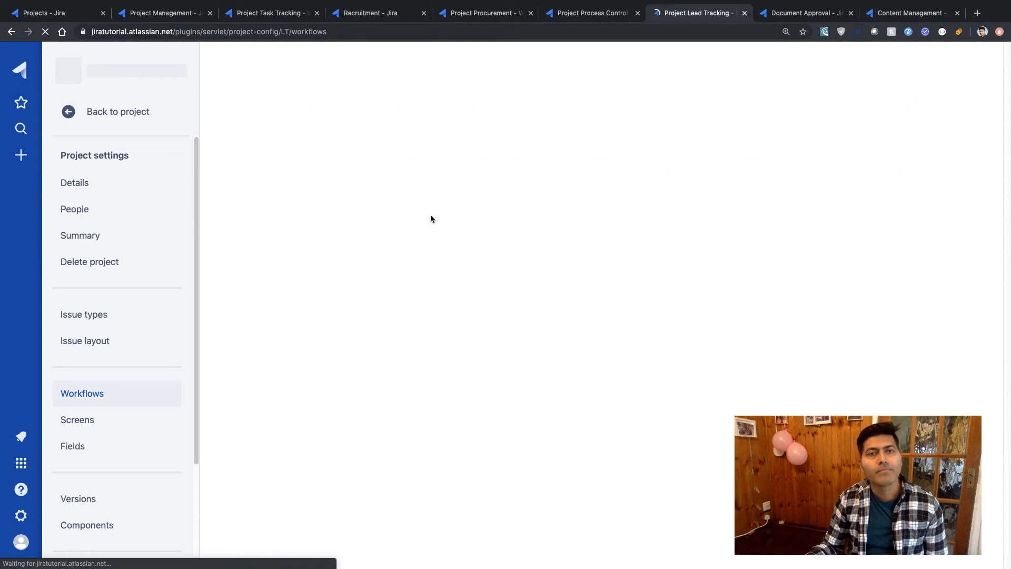
left_click(424, 202)
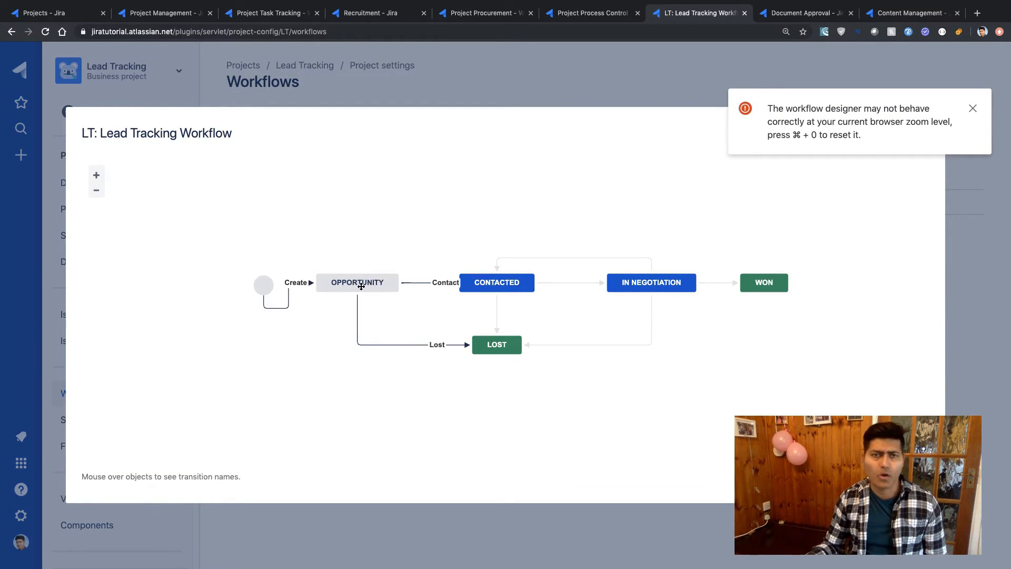
mouse_move(512, 284)
mouse_move(683, 281)
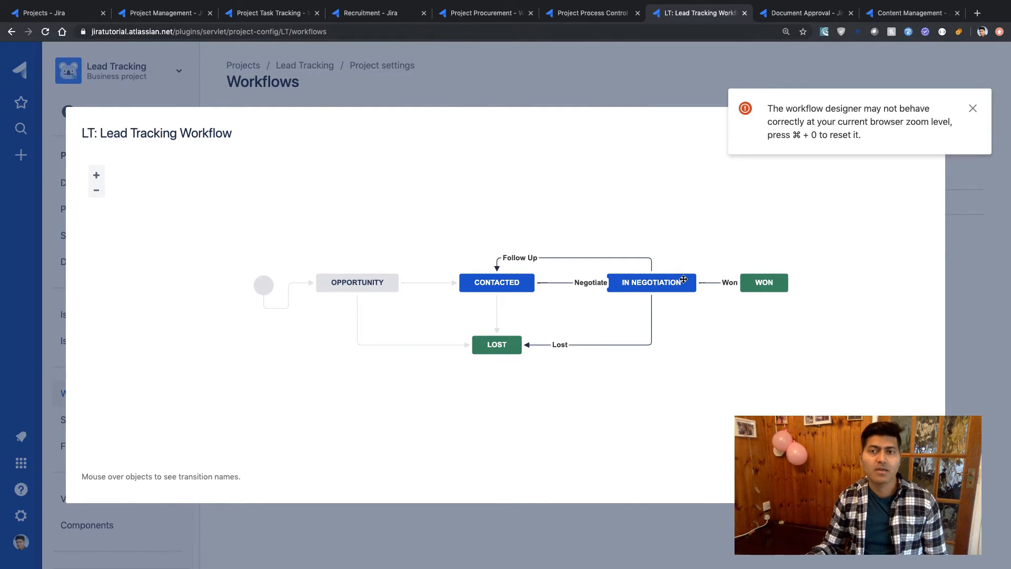
mouse_move(519, 340)
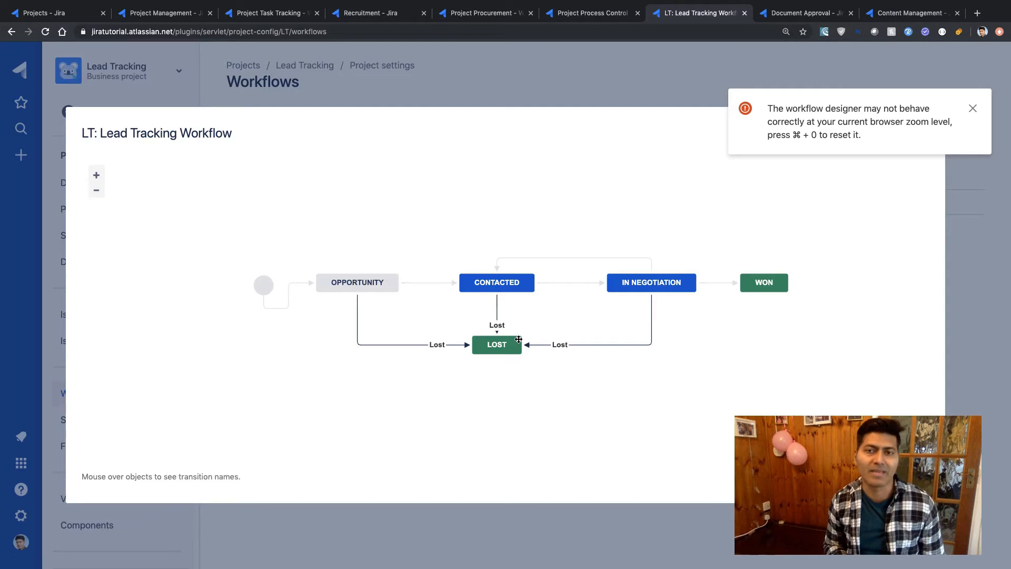
key("Escape")
Step: In the Document Approval project's settings, check issue types and show the DA: Document Approval Workflow diagram
left_click(790, 19)
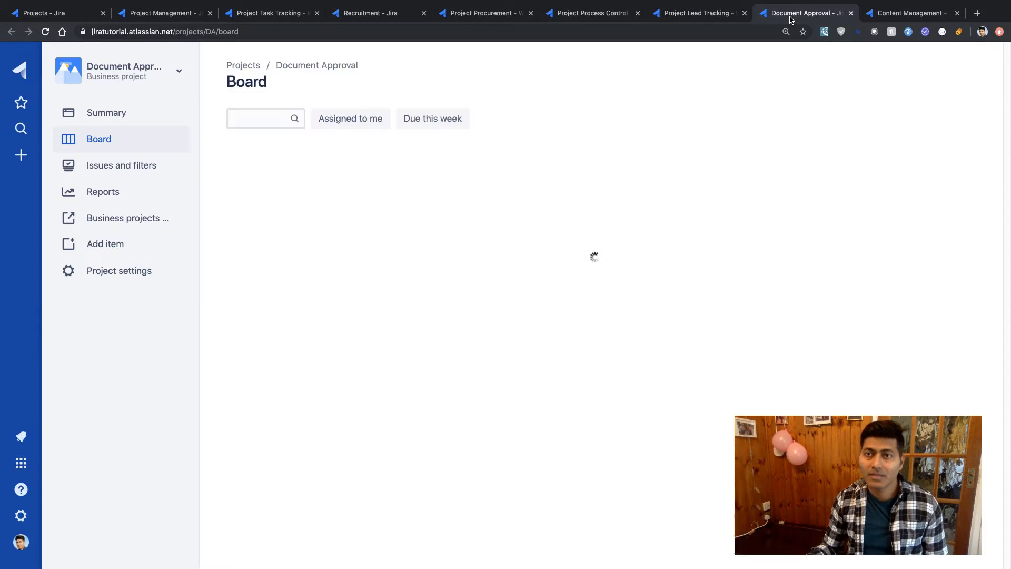
left_click(120, 277)
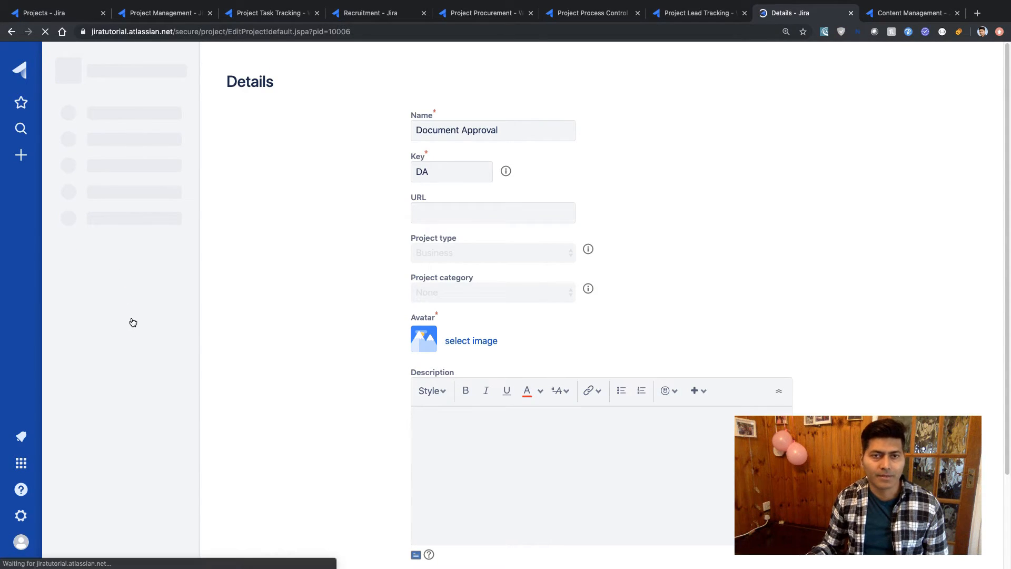
left_click(105, 322)
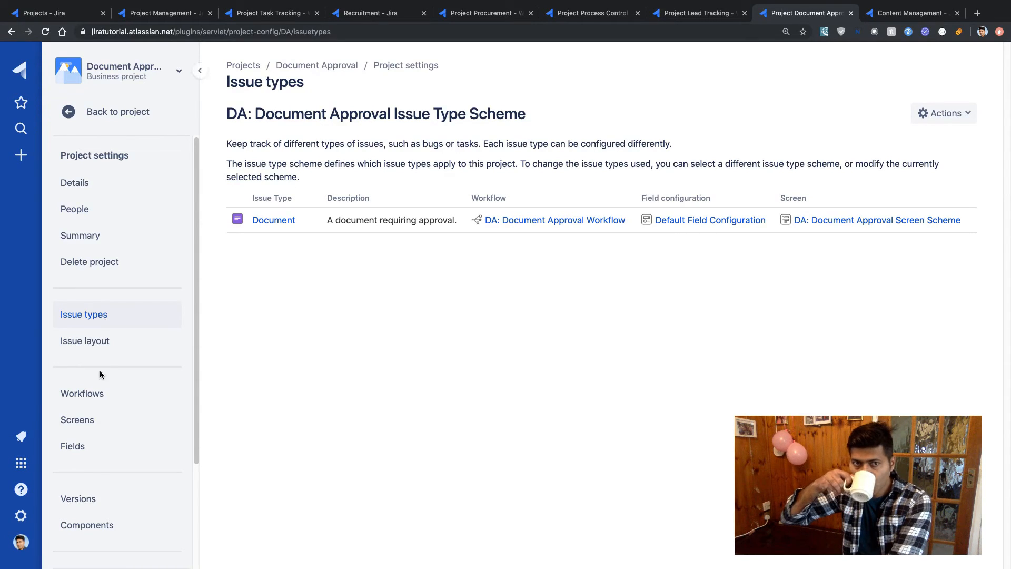
left_click(97, 401)
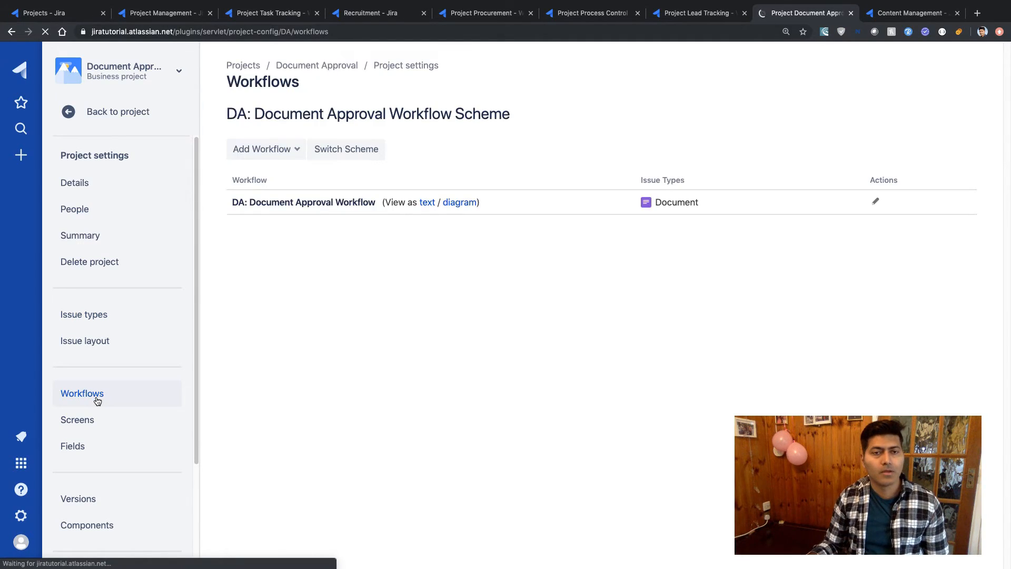
left_click(459, 202)
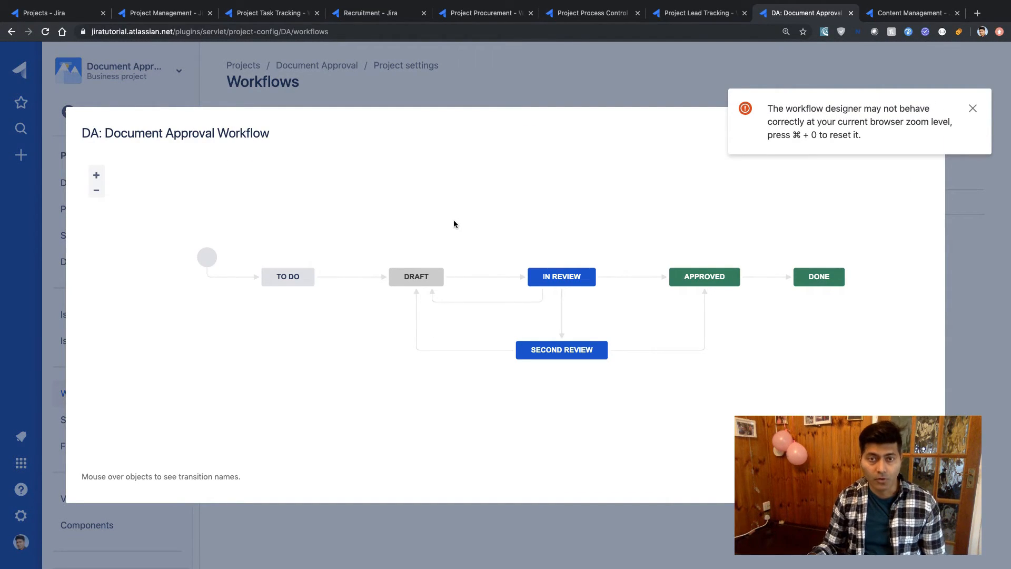
Step: Read the Document Approval transition names, then close the diagram to return to the workflow scheme
mouse_move(307, 274)
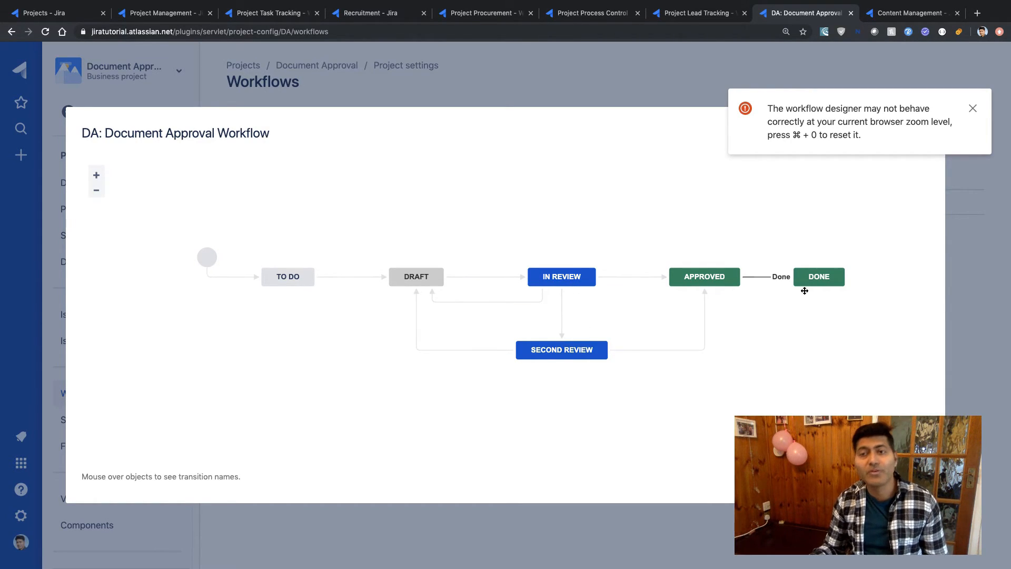
key("Escape")
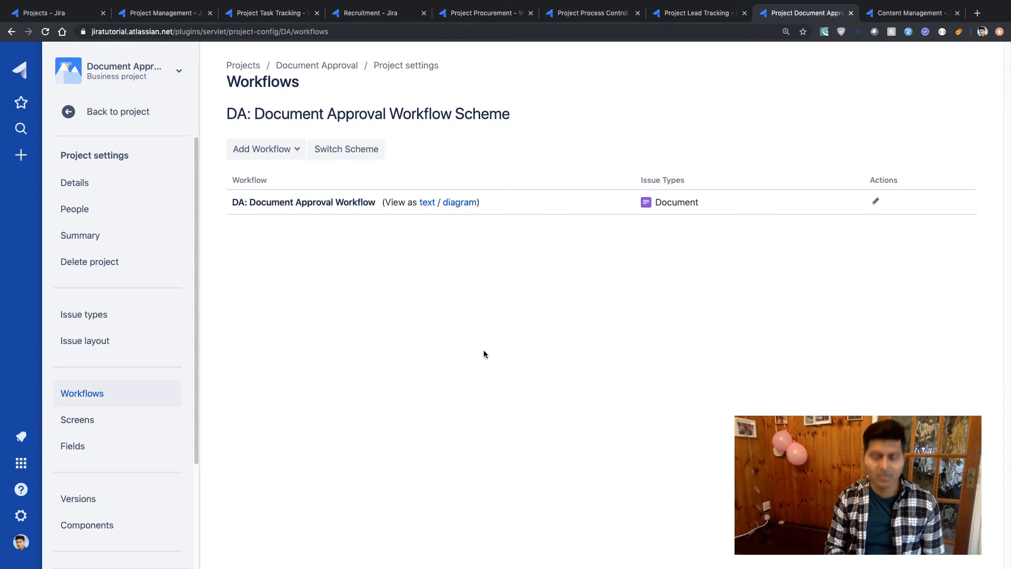
Step: Open marketplace.atlassian.com in a new browser tab
key("ctrl+t")
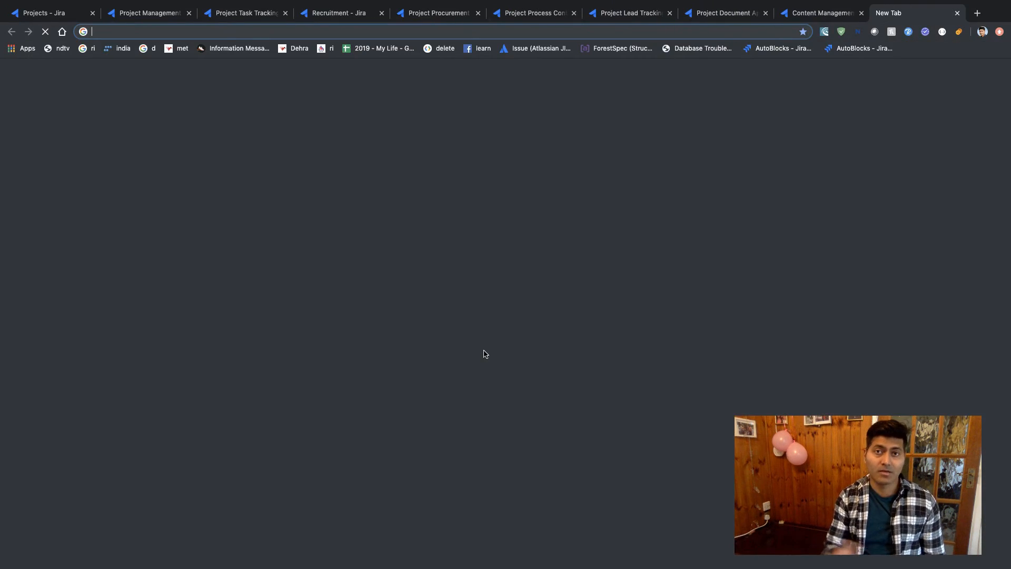
type("mark")
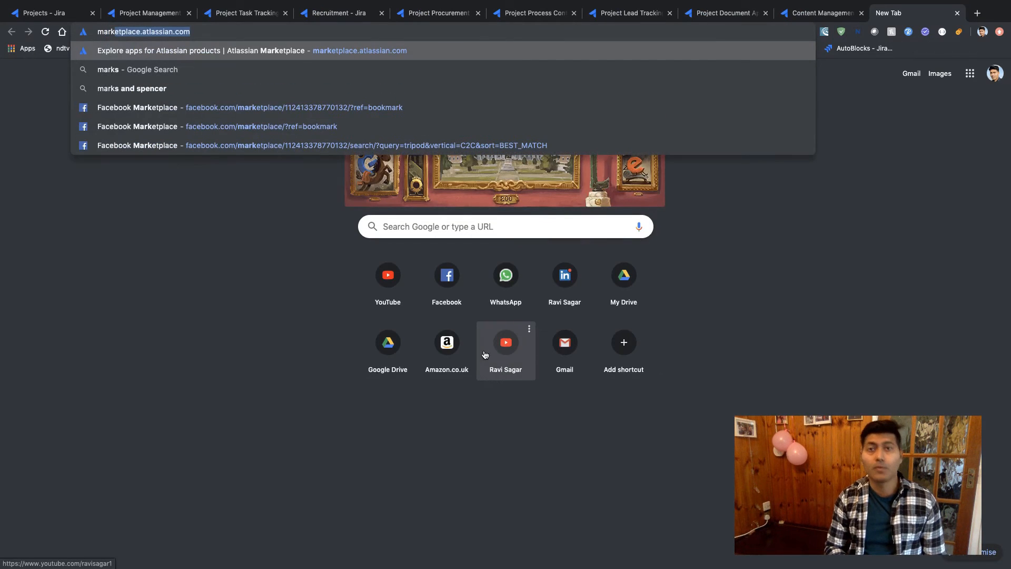
key("Return")
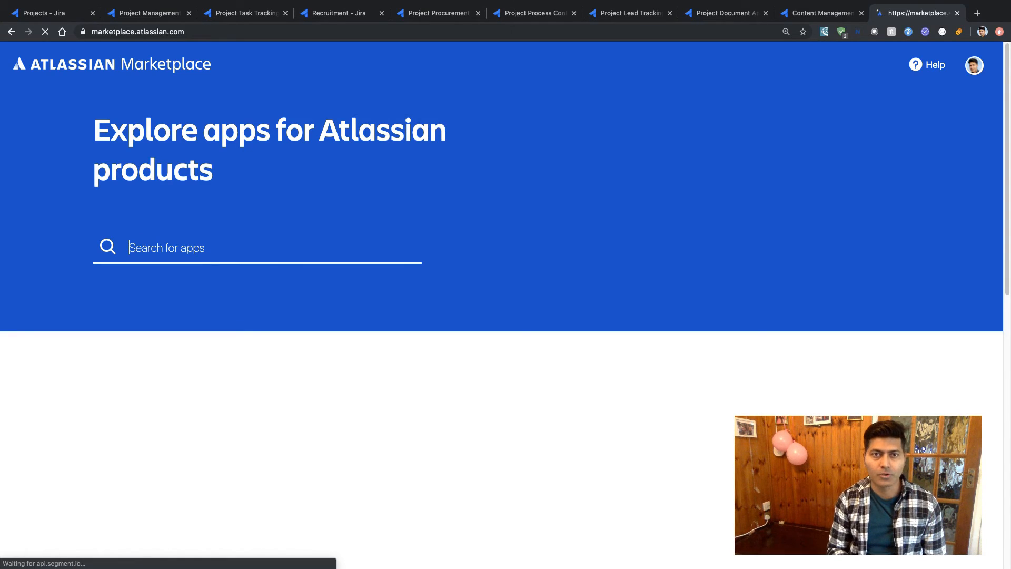
Step: Search the Marketplace for 'comola workflow'
type("comola")
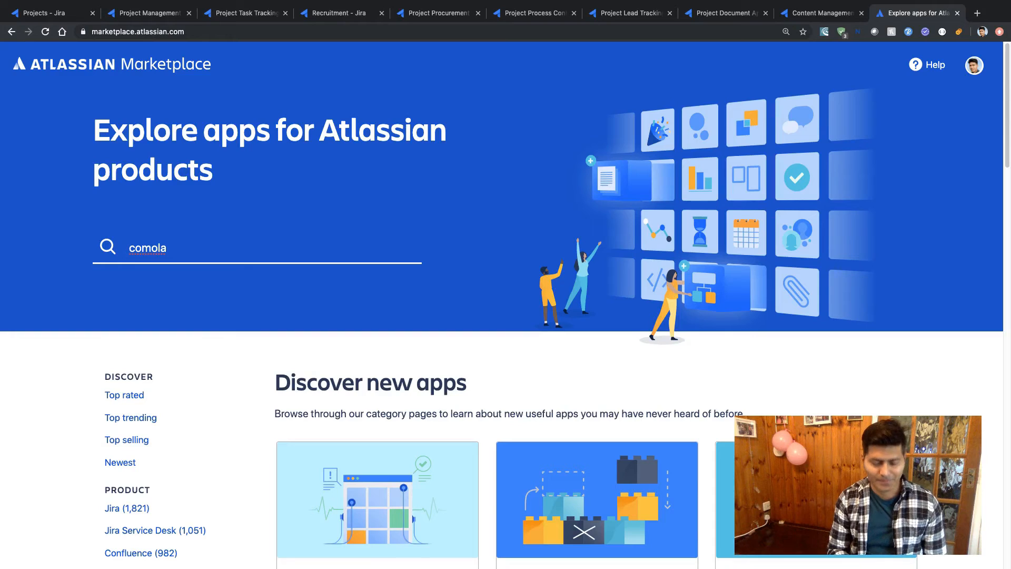
key("BackSpace")
key("BackSpace")
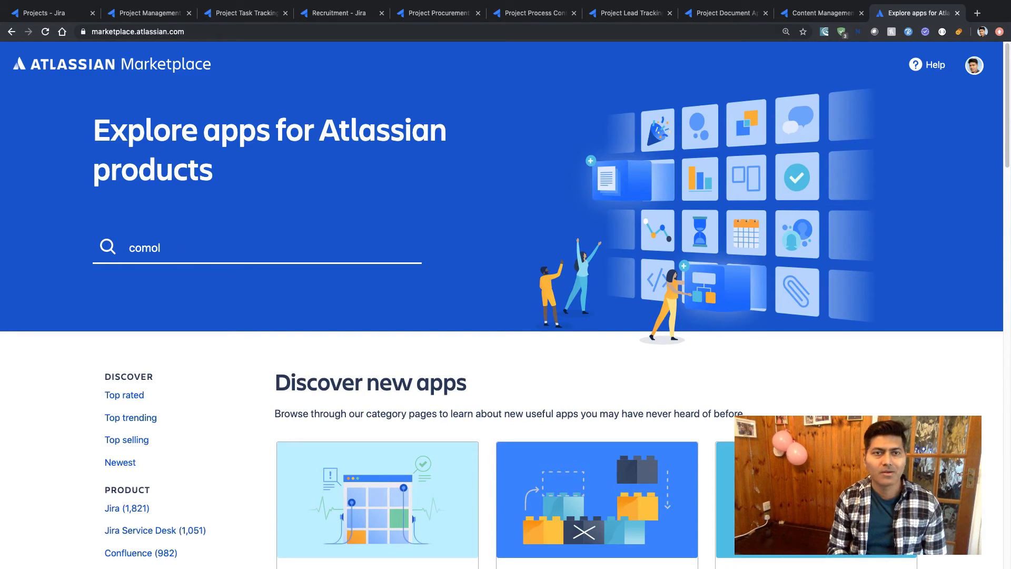
type("a workfl")
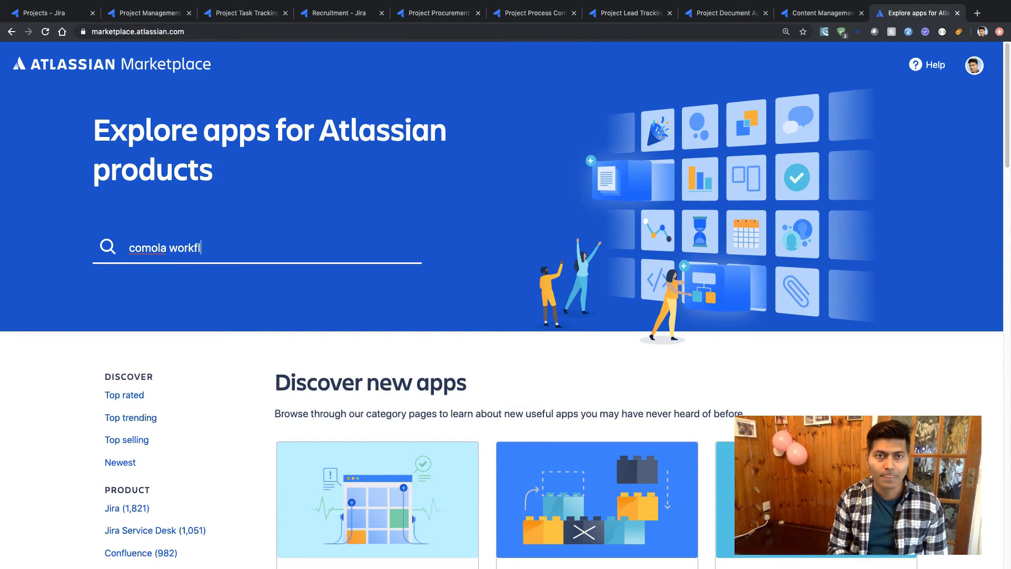
type("ow")
key("Return")
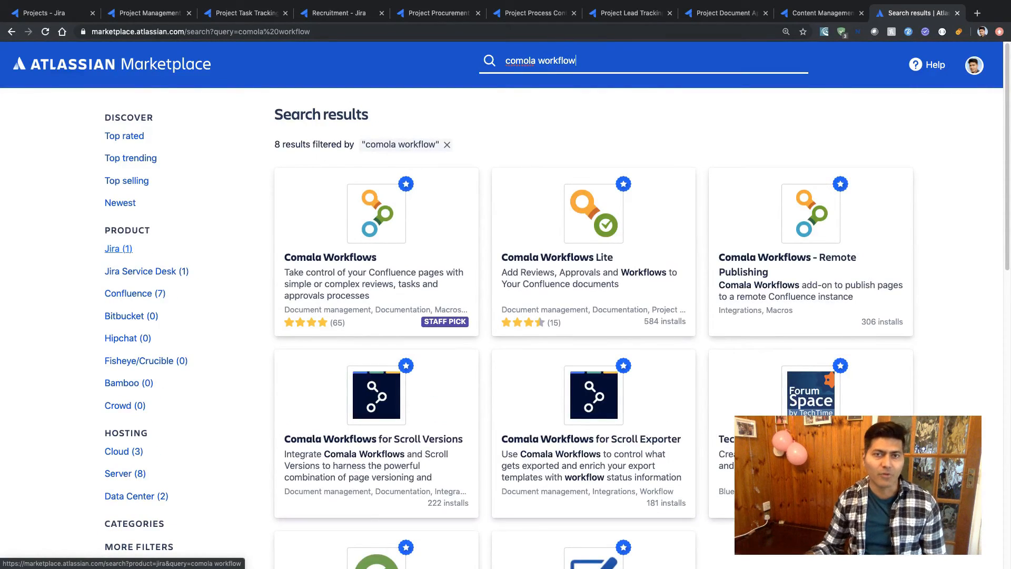
Step: Open the Comala Workflows app page and review its hosting options
left_click(354, 234)
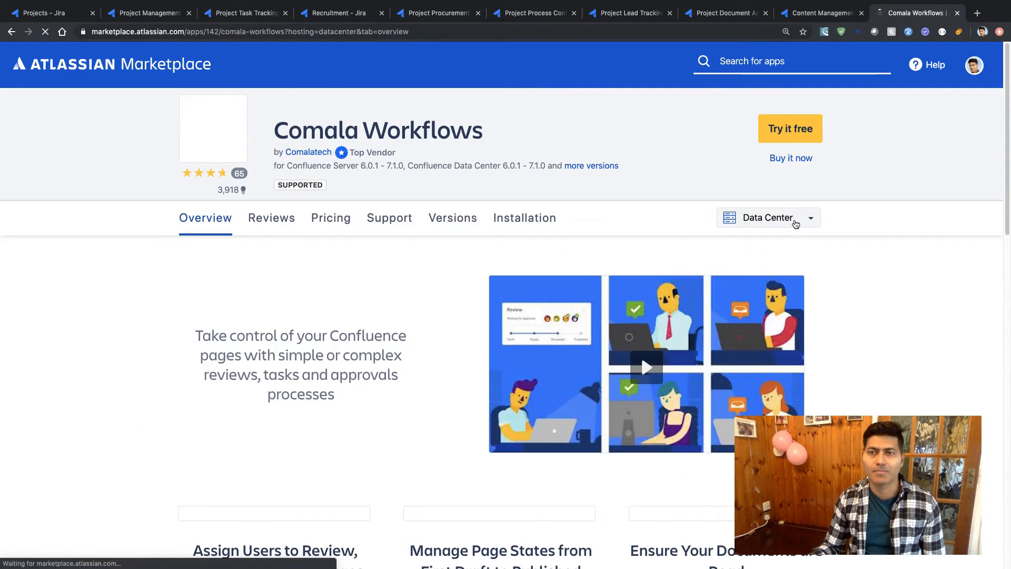
left_click(795, 227)
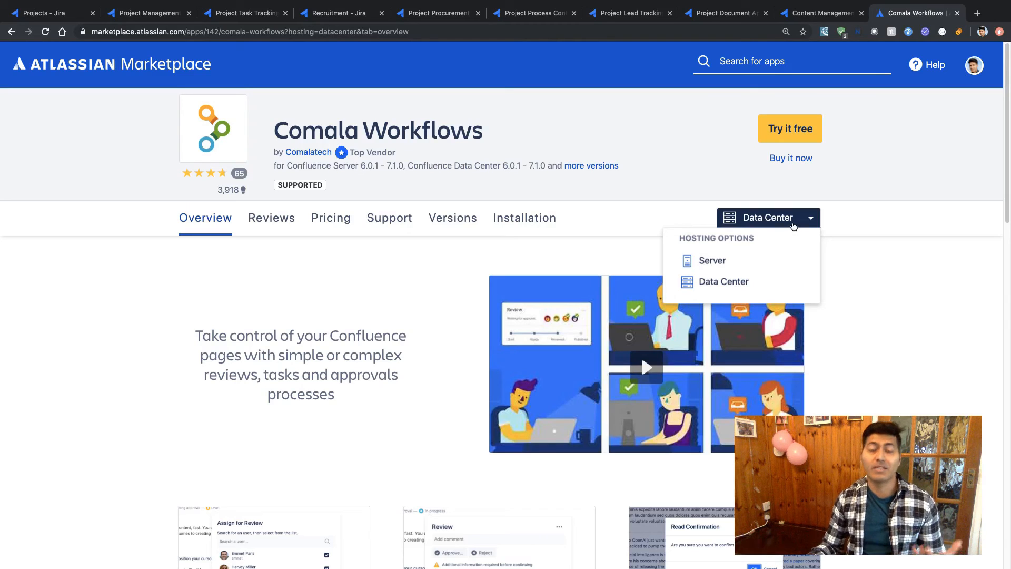
left_click(138, 272)
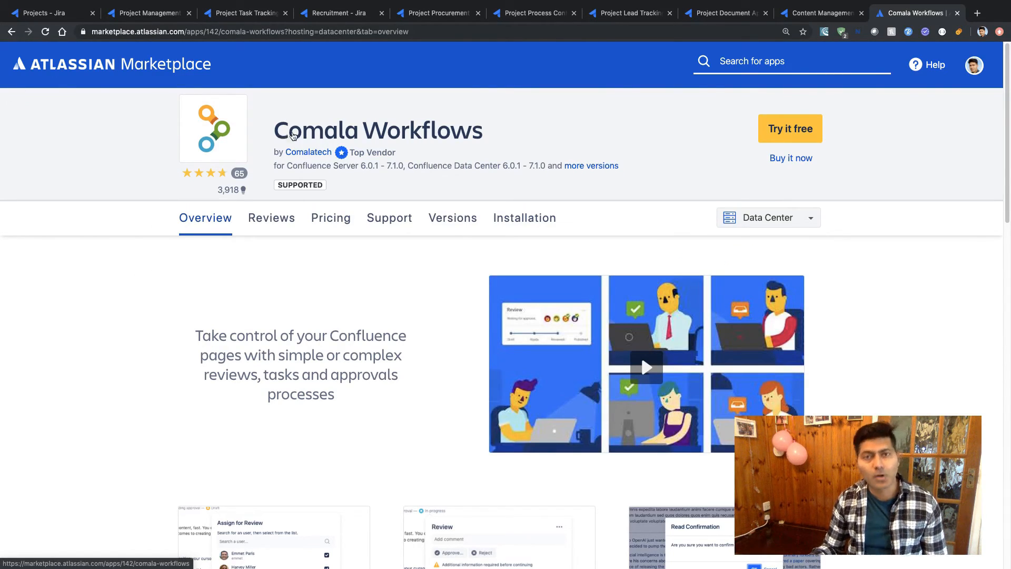
left_click(749, 220)
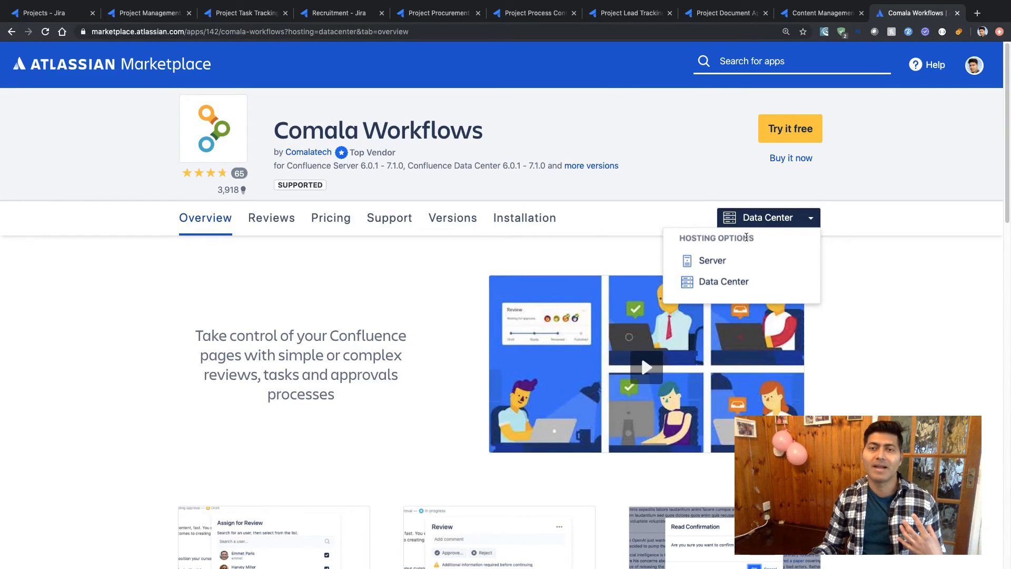
Step: Look at the Comala Workflows Lite app page, then switch to the Content Management board
left_click(12, 32)
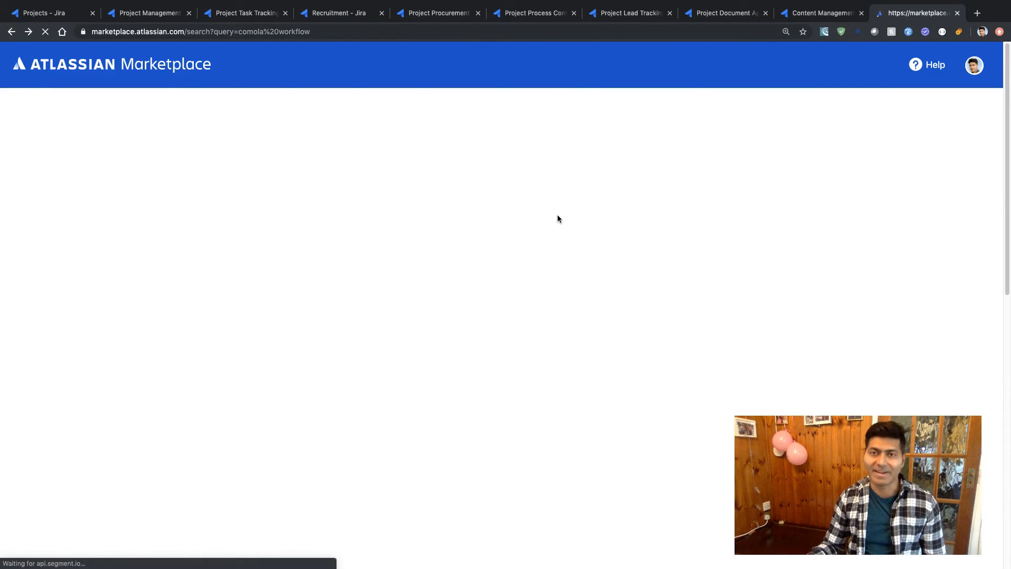
left_click(657, 239)
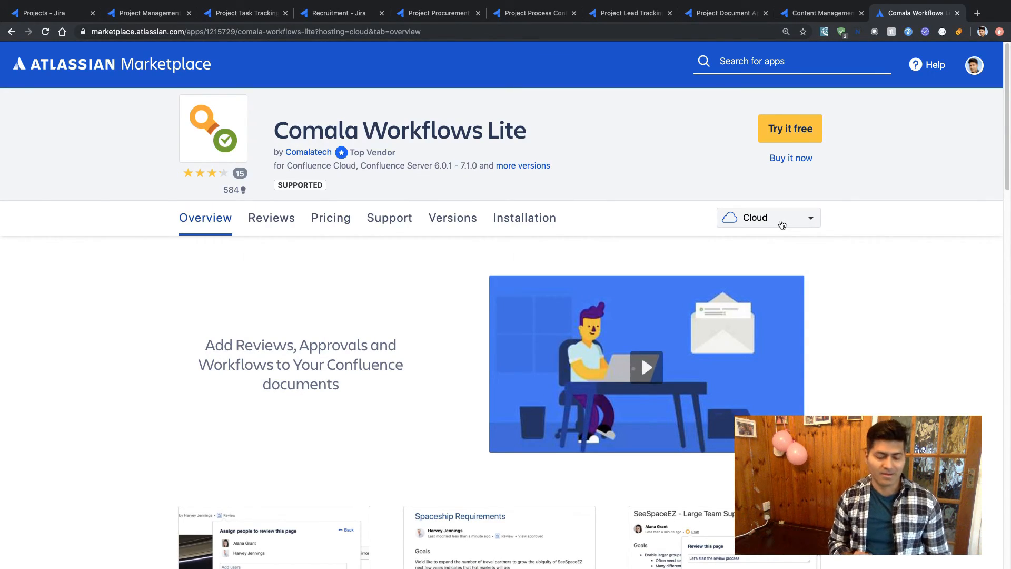
key("ctrl+shift+Tab")
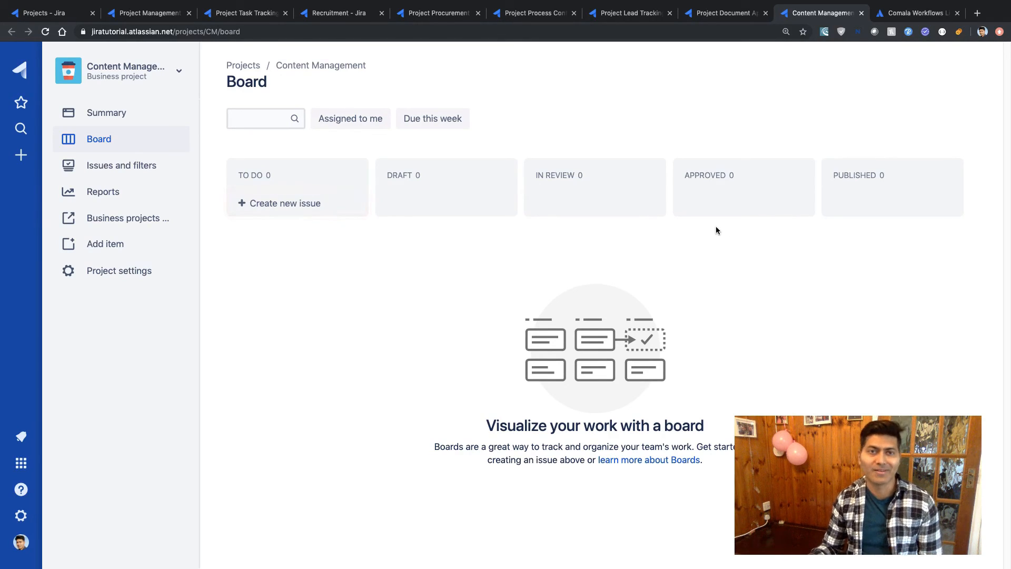
left_click(128, 279)
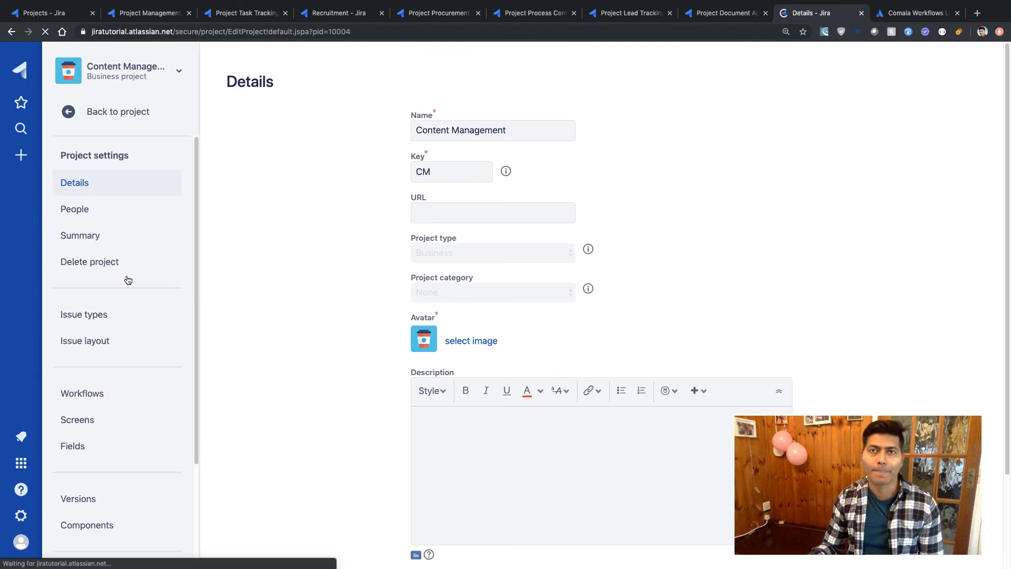
left_click(105, 315)
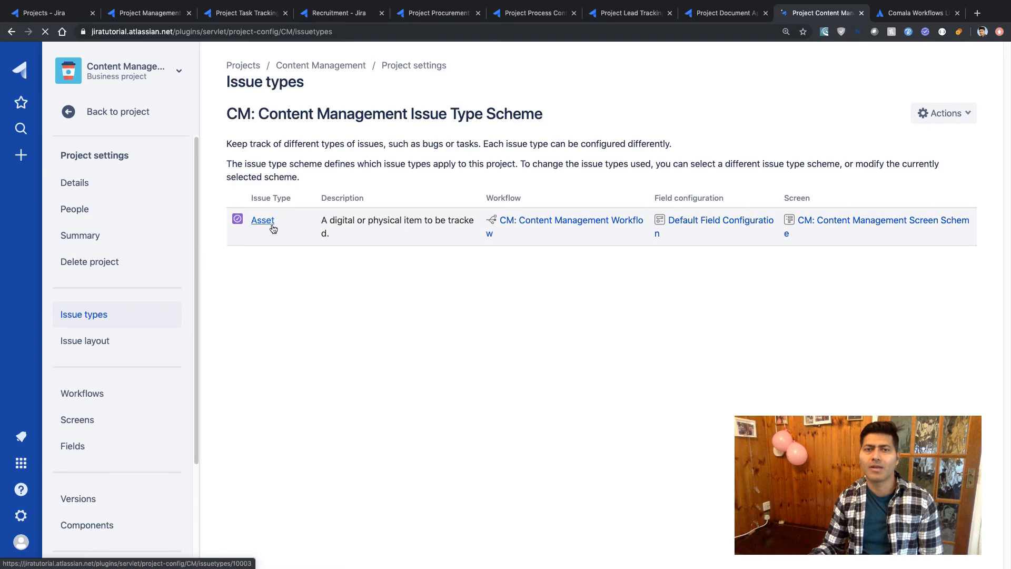
left_click(84, 399)
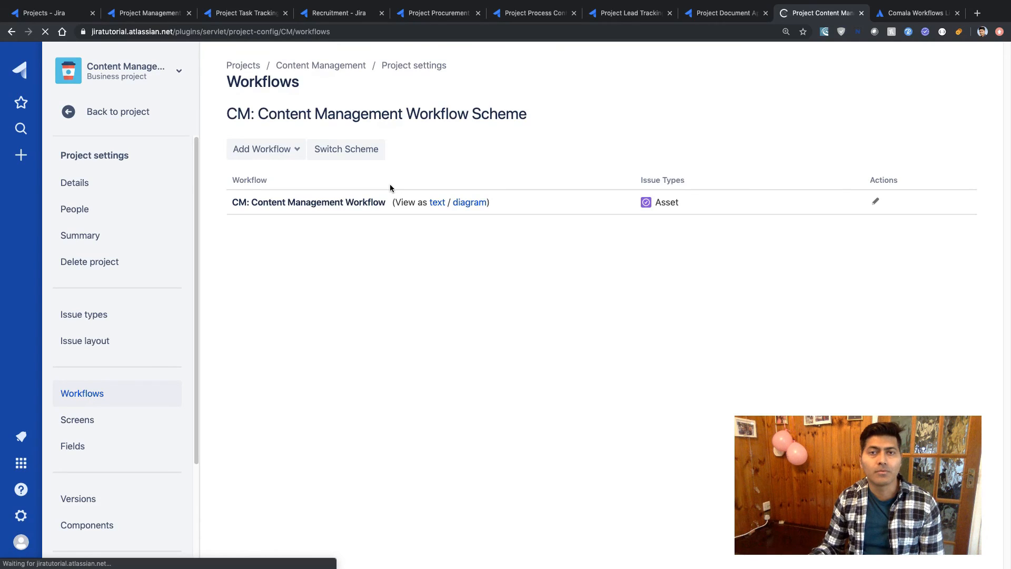
left_click(468, 204)
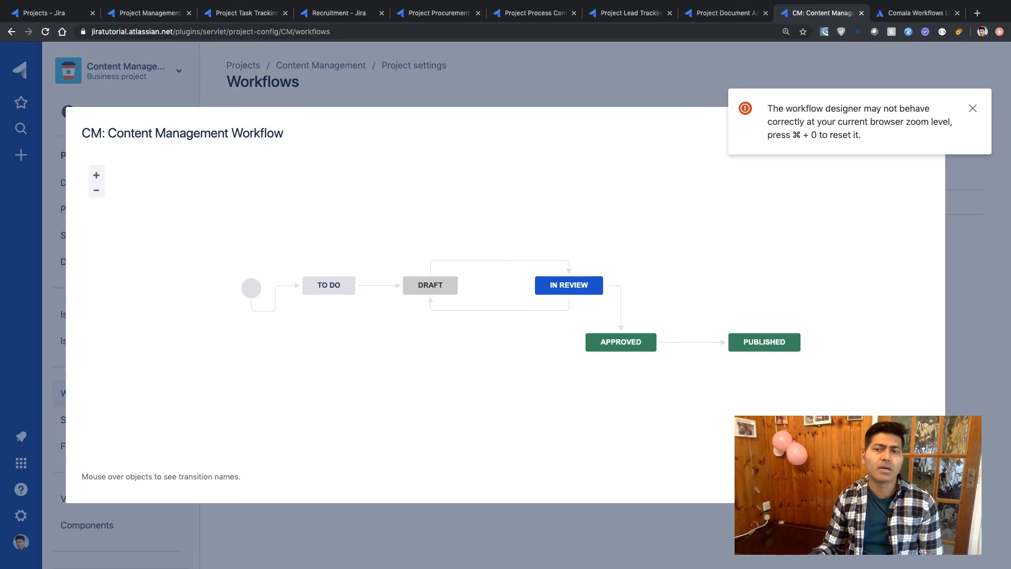
key("Escape")
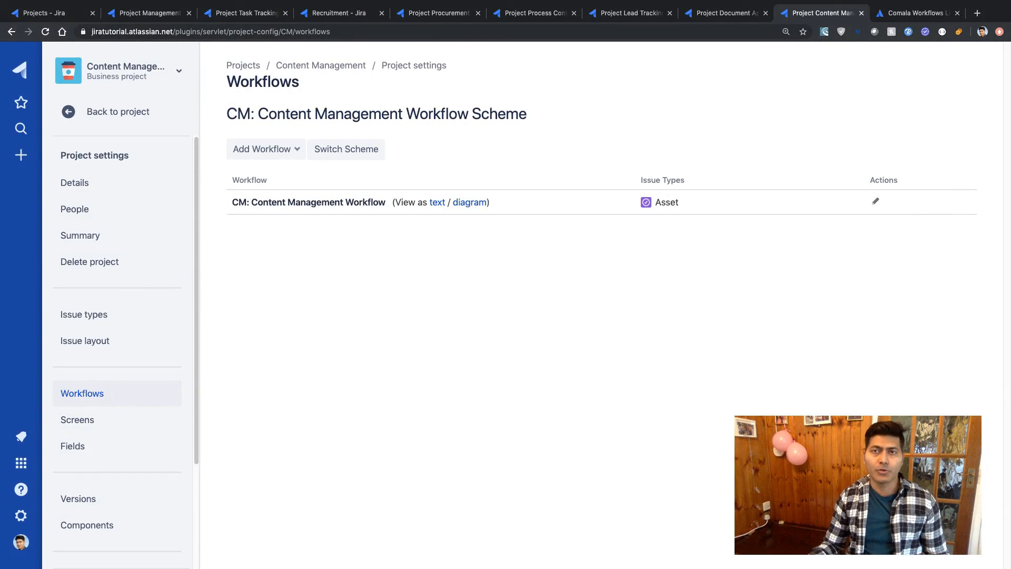
left_click(115, 114)
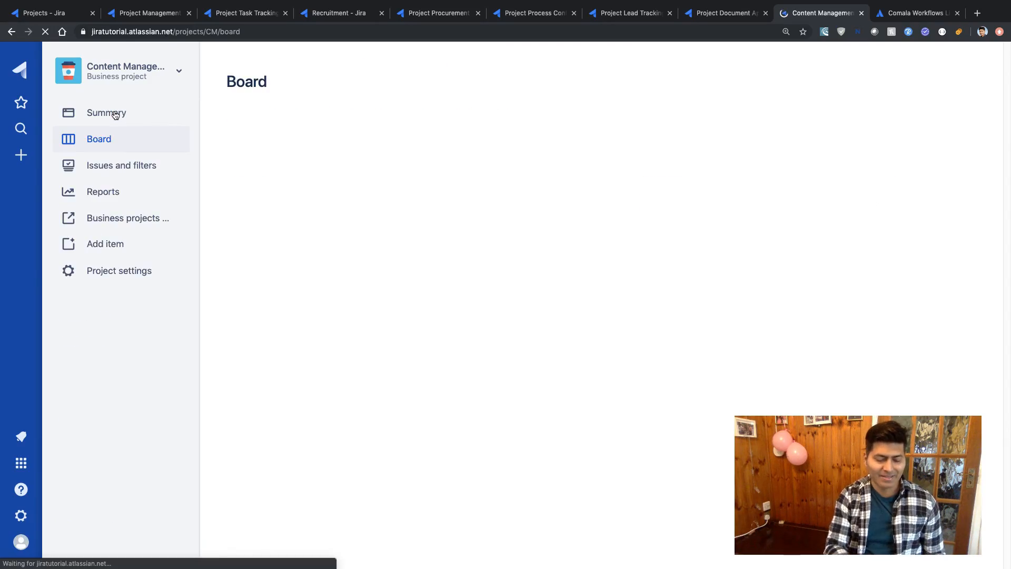